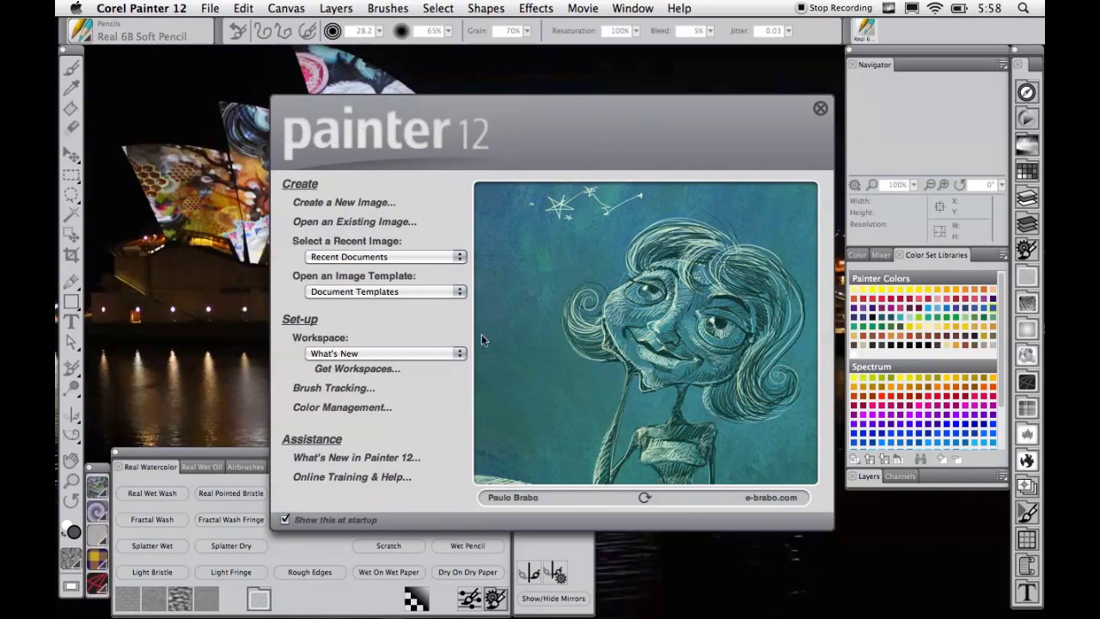
Step: Leave the workspace on What's New and dismiss the Painter 12 welcome dialog
click(444, 350)
click(441, 352)
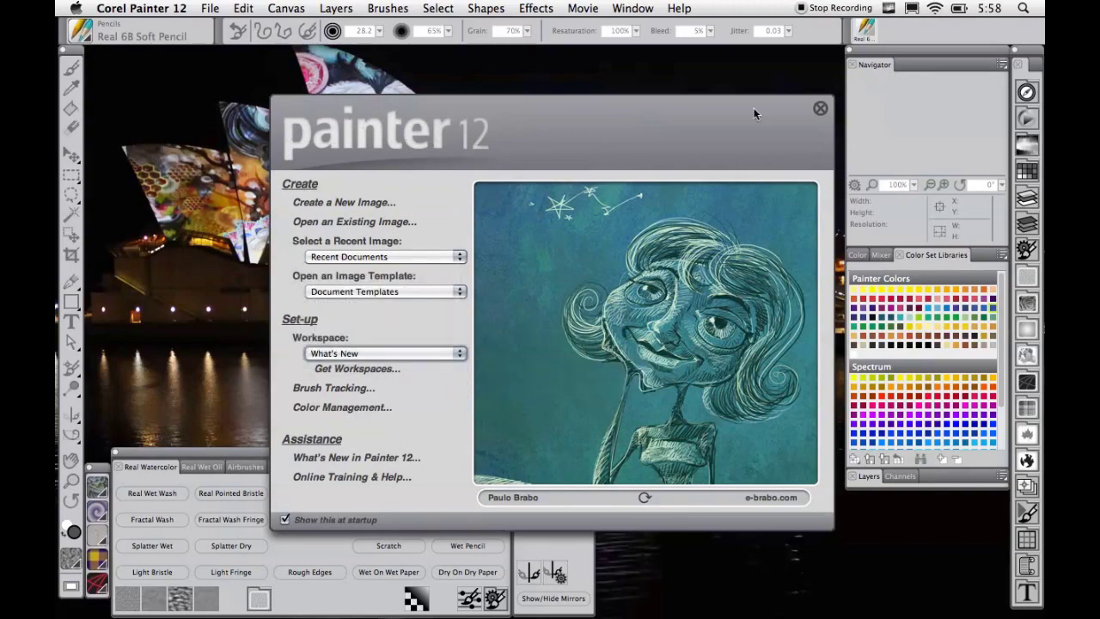
click(820, 108)
click(646, 10)
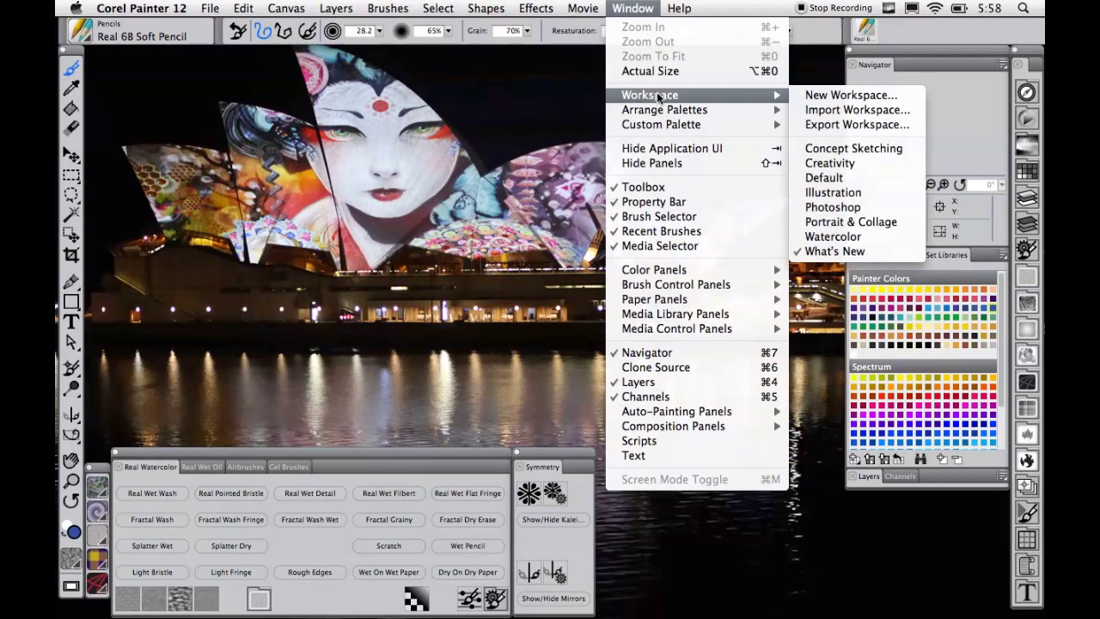
Step: Create a new Untitled-1 image at 1600 × 900 pixels and 150 ppi
click(640, 8)
click(221, 10)
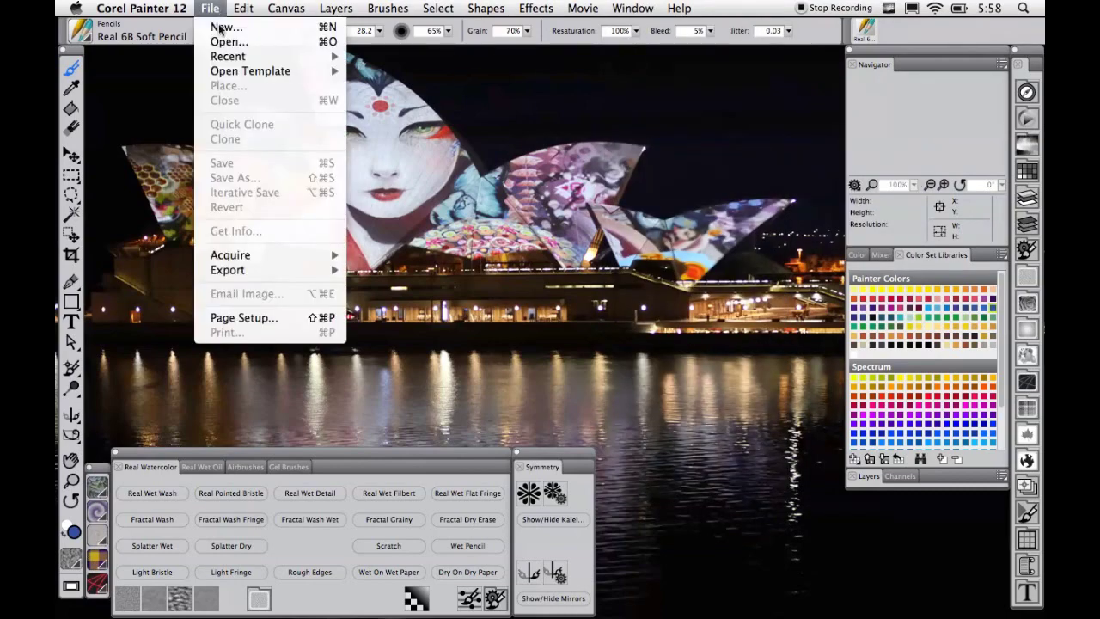
click(225, 25)
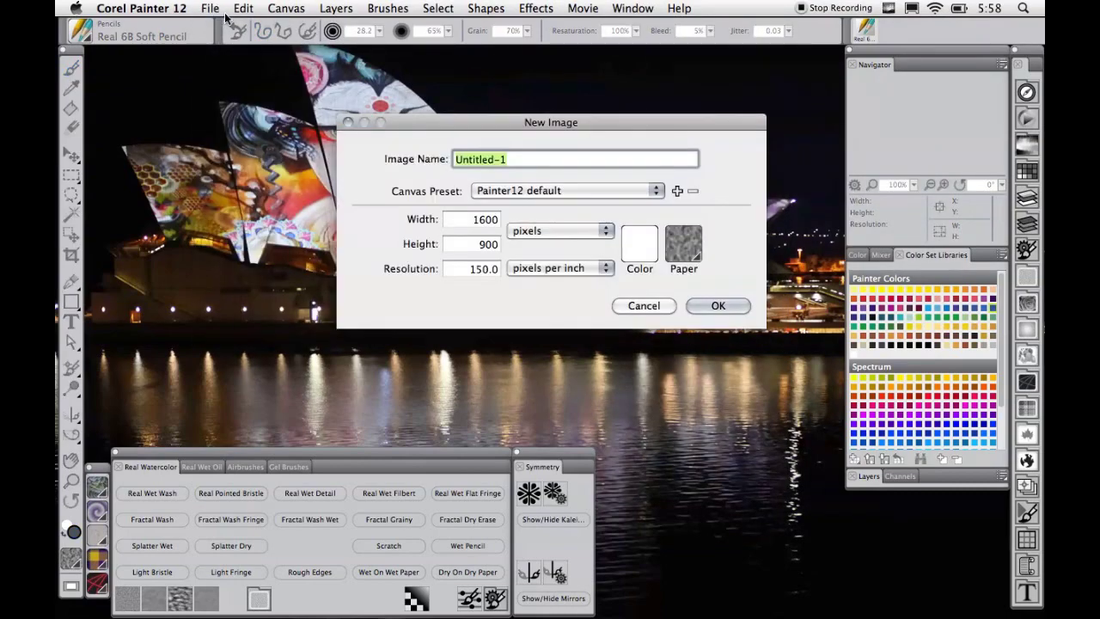
key(Return)
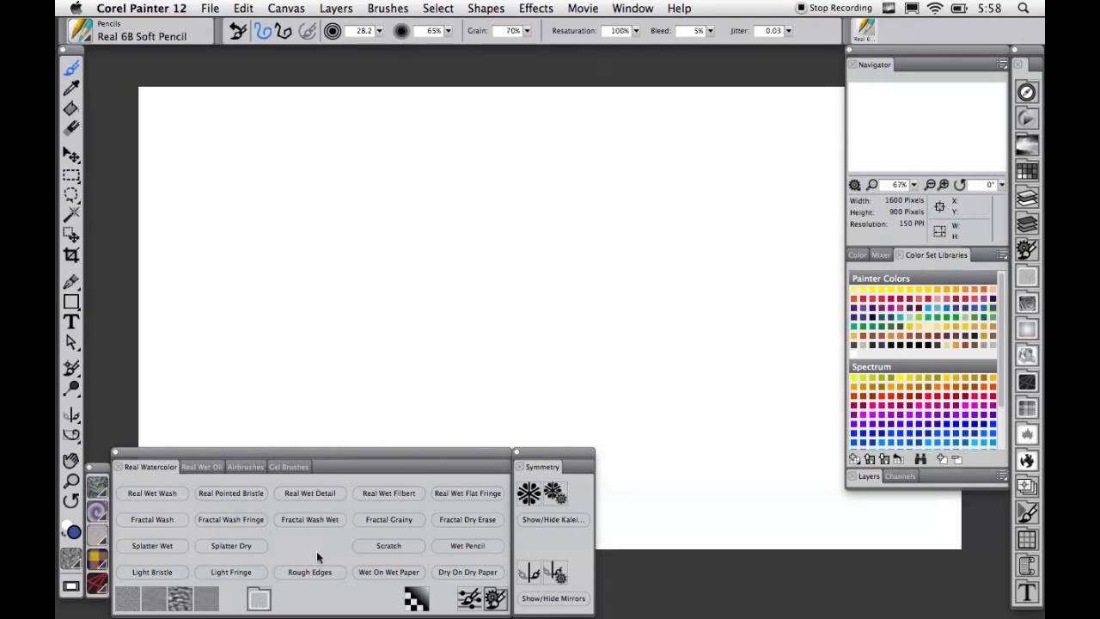
click(203, 467)
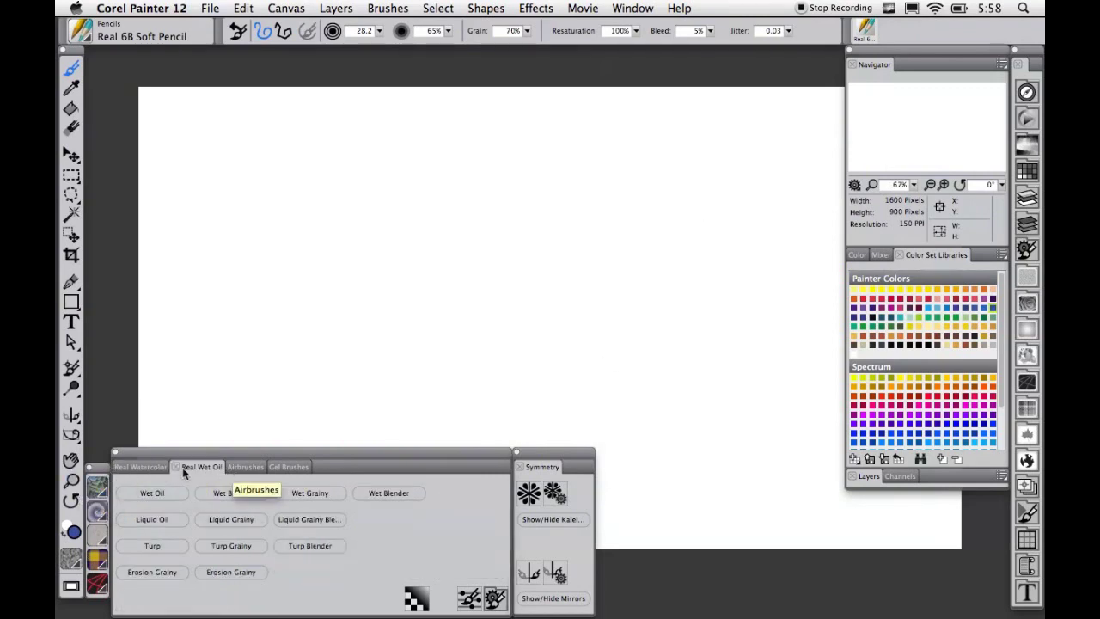
click(166, 466)
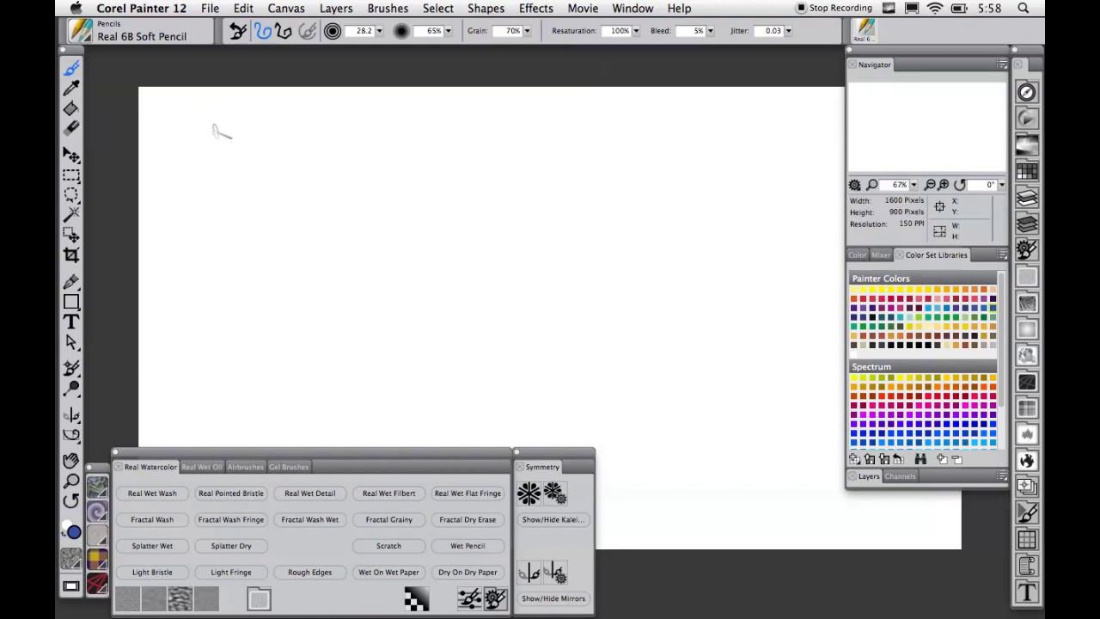
click(89, 39)
click(156, 8)
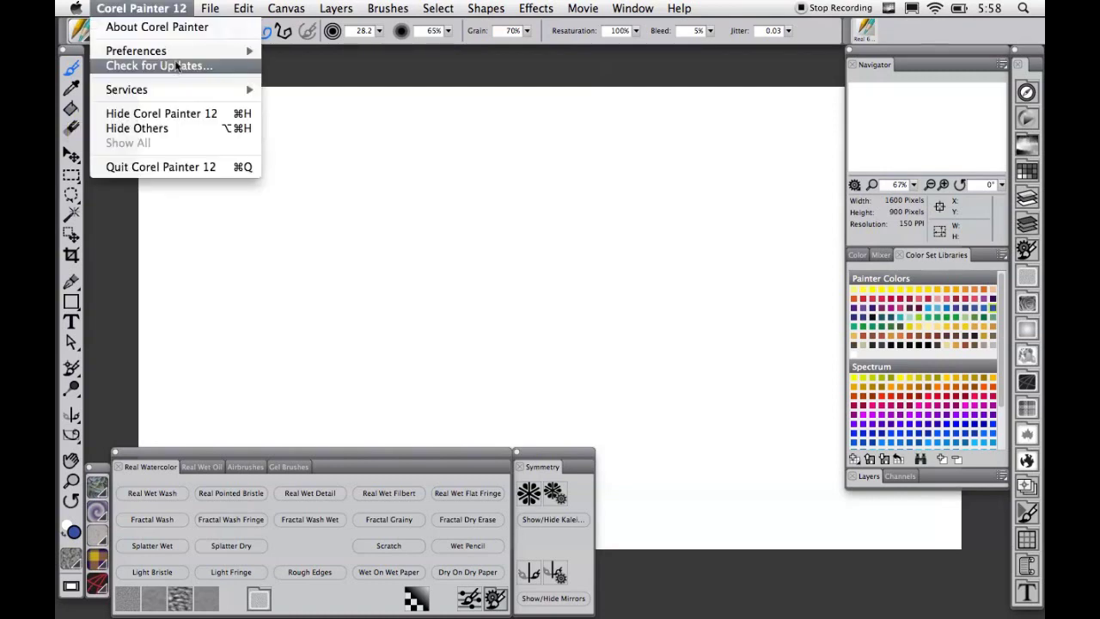
mouse_move(177, 50)
click(323, 67)
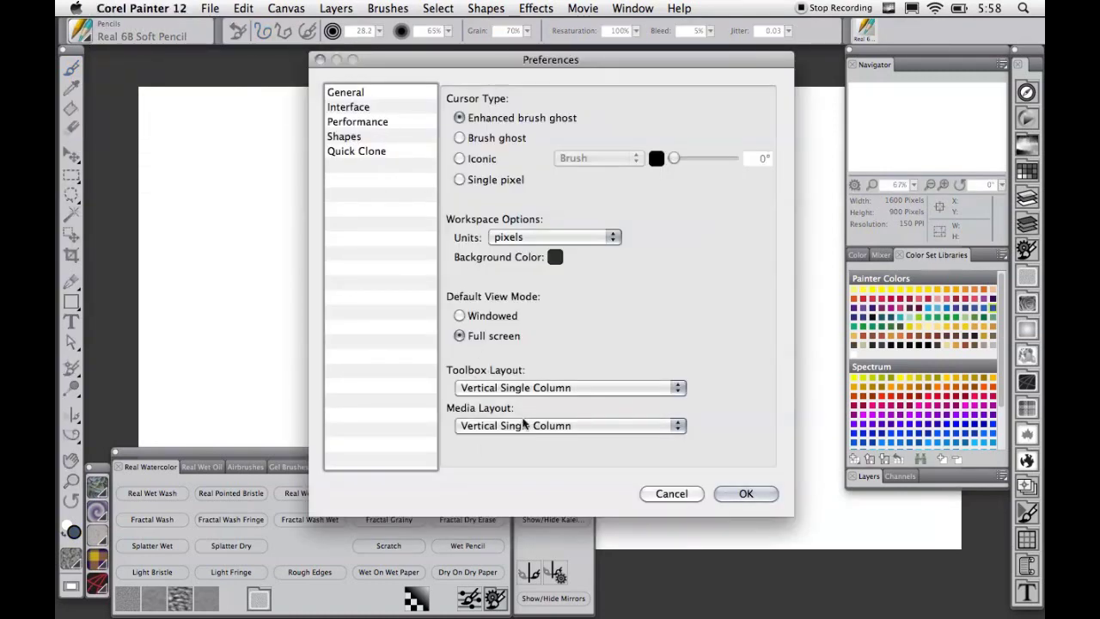
click(672, 493)
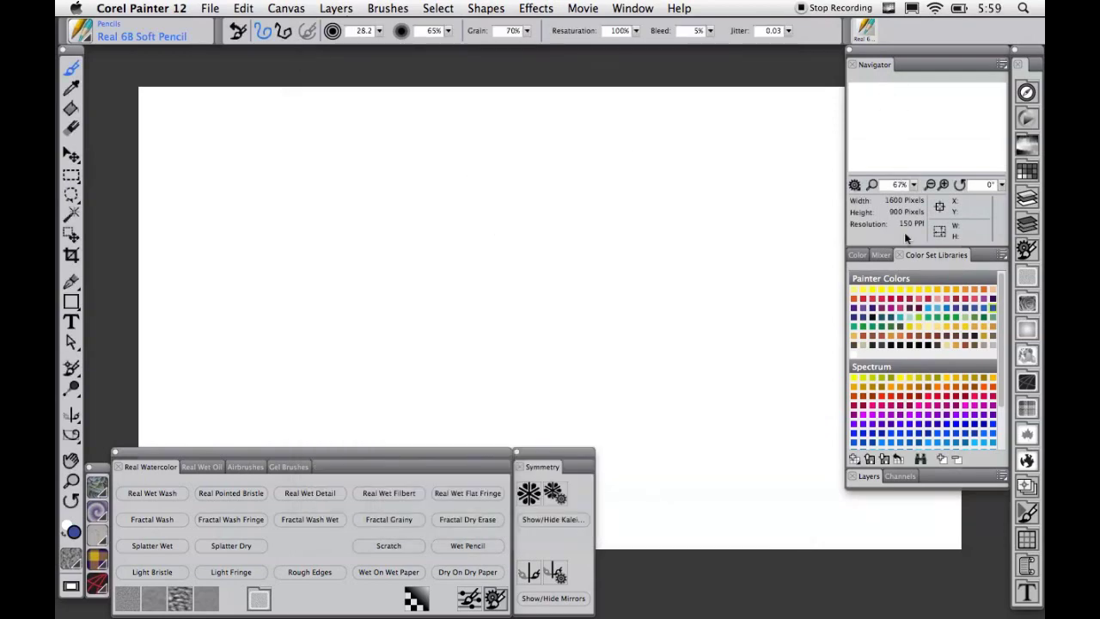
Step: Preview the Layers, Color wheel, Mixer and Color Set swatches panels
click(864, 477)
click(867, 473)
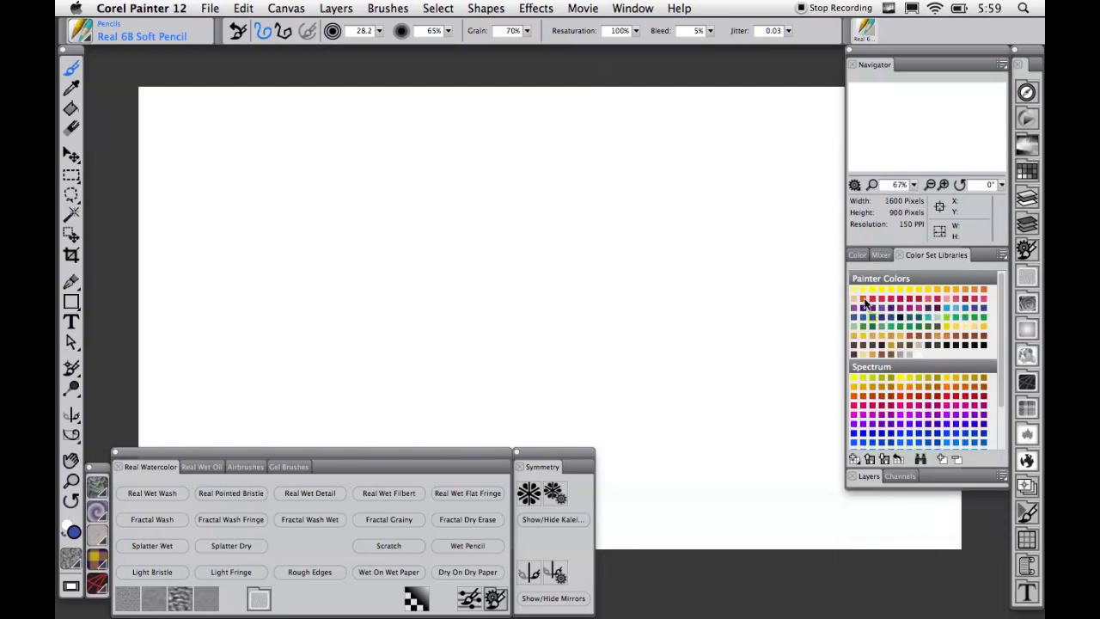
click(858, 256)
click(886, 255)
click(918, 255)
Step: Browse the Window panel list and the Real Wet Oil, Gel and Real Watercolor brush tabs
click(643, 8)
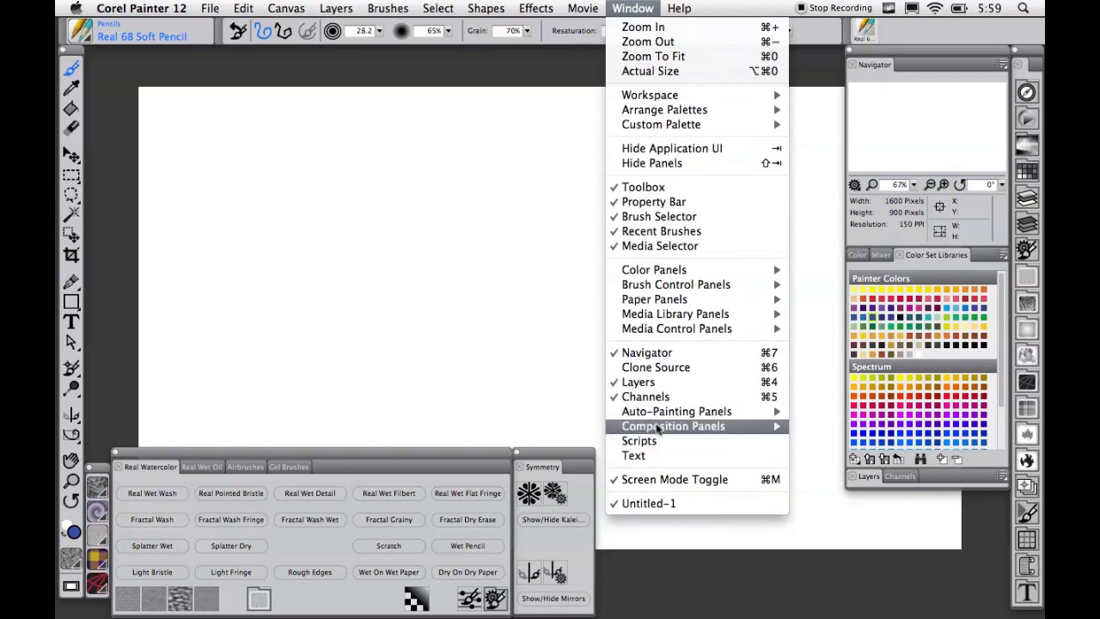
mouse_move(660, 429)
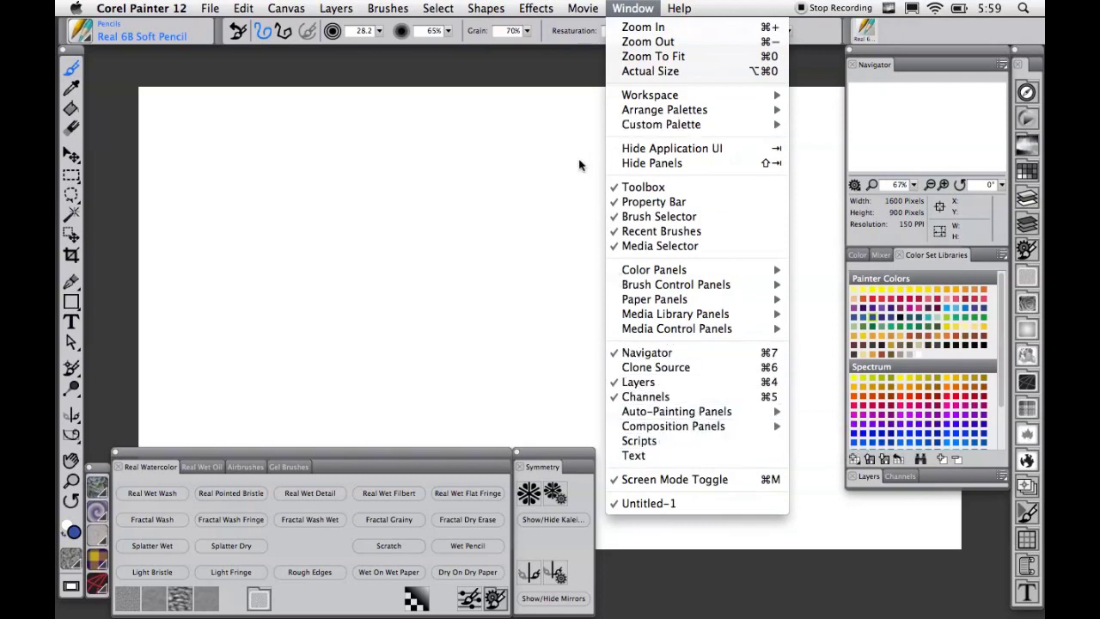
click(812, 69)
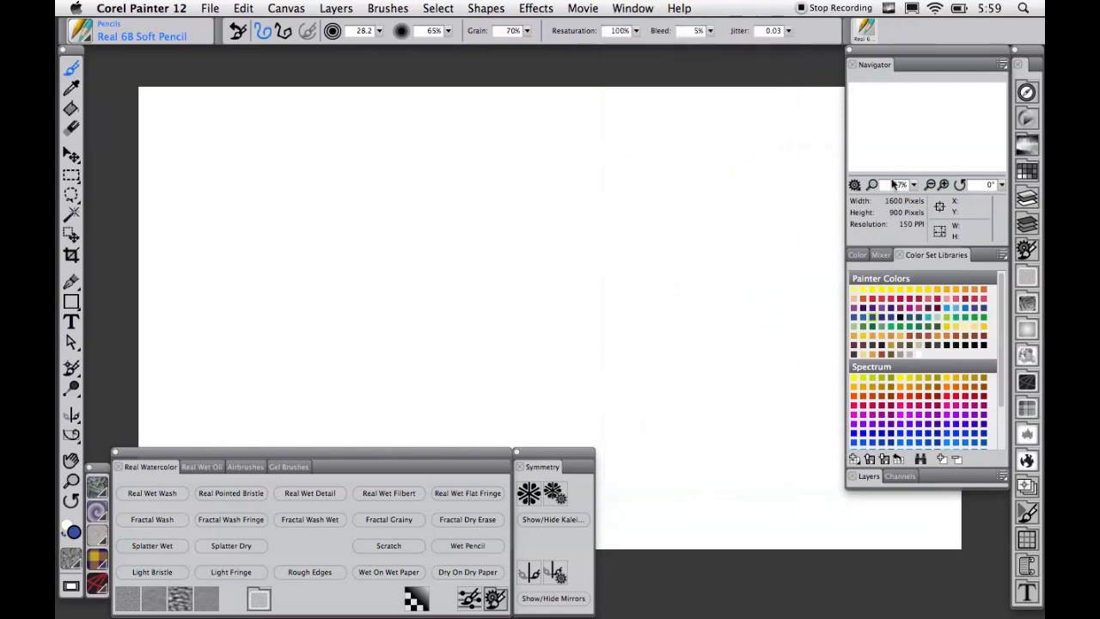
click(210, 467)
click(290, 468)
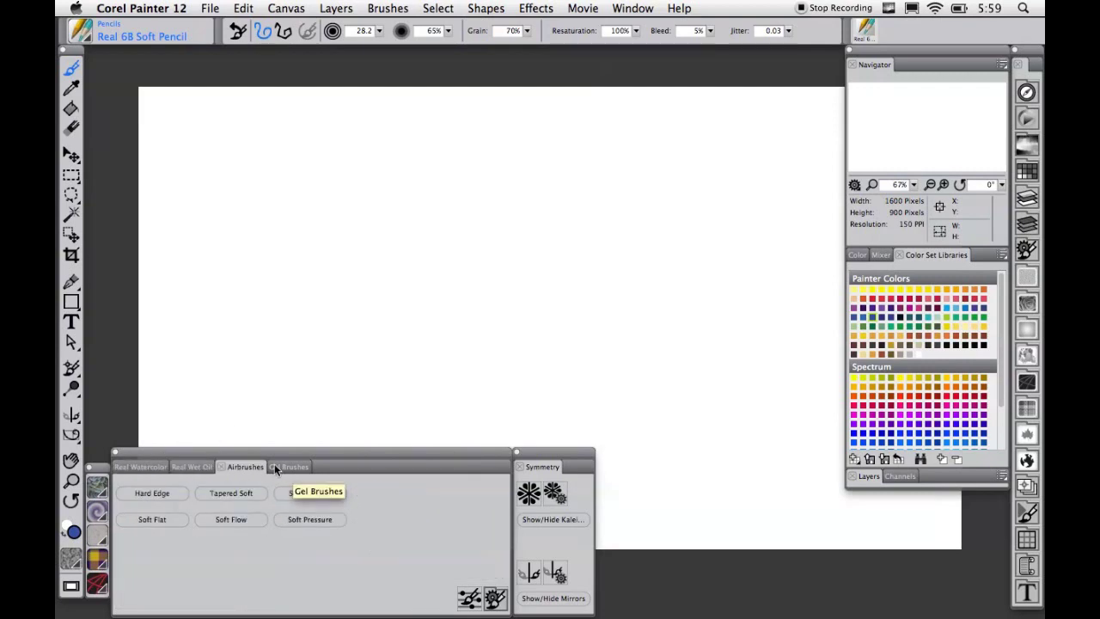
click(151, 467)
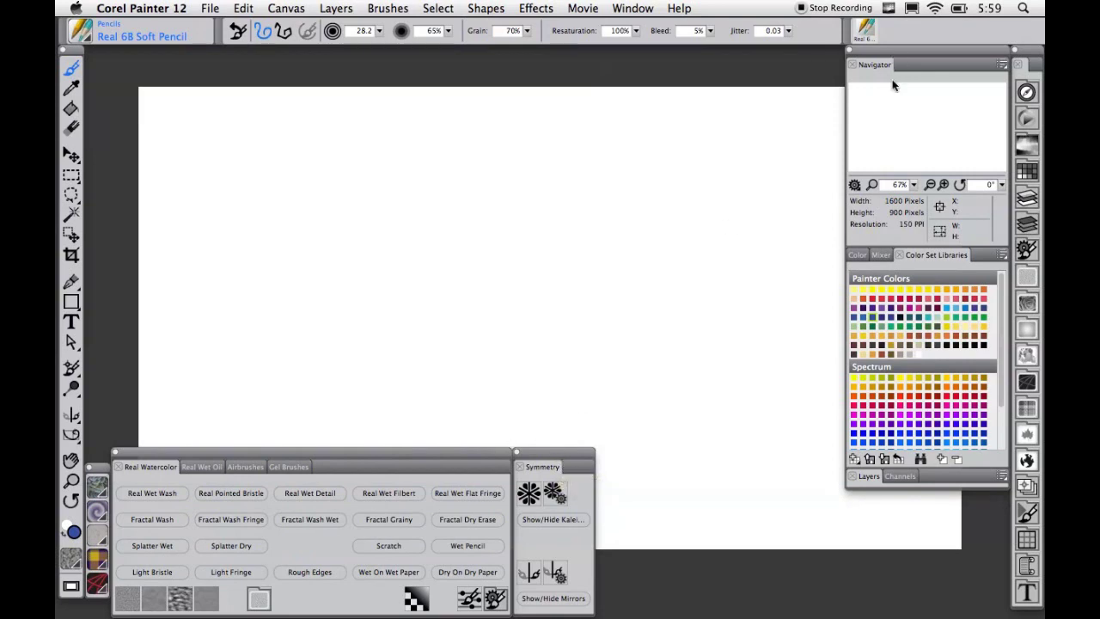
Step: Collapse the Color Set Libraries and colour panels, leaving Layers showing one Canvas layer
click(916, 255)
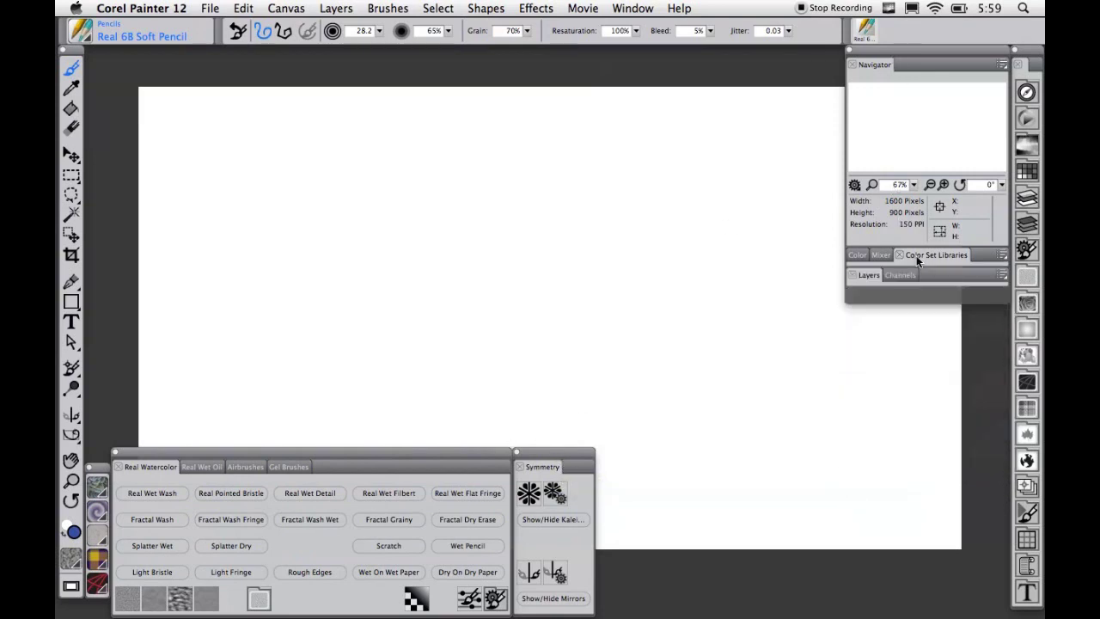
click(860, 257)
click(892, 256)
click(925, 255)
click(925, 255)
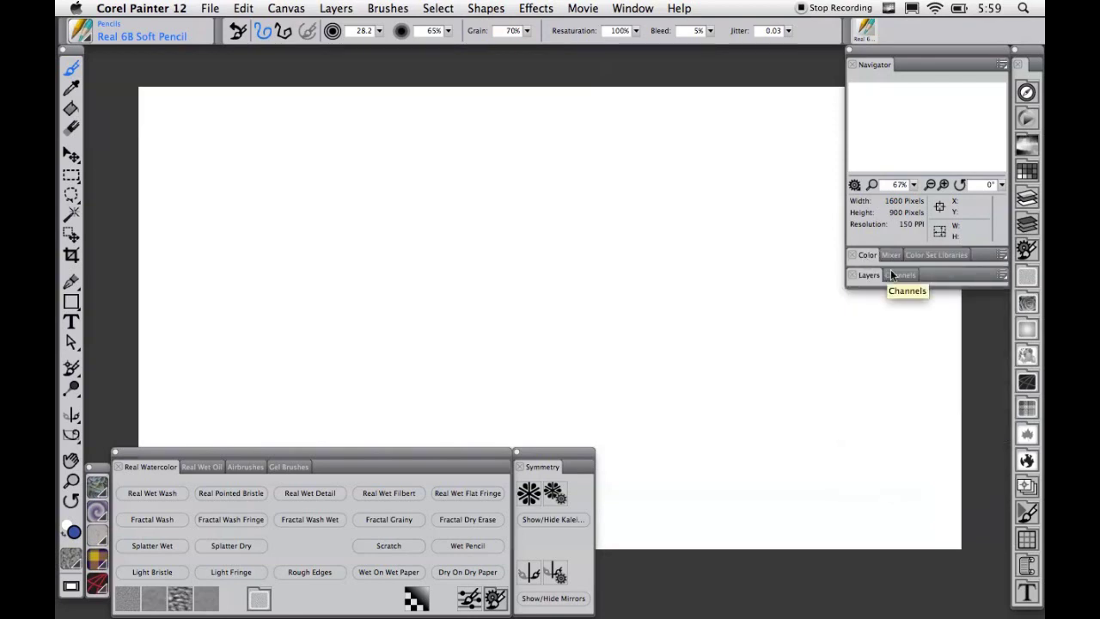
click(870, 276)
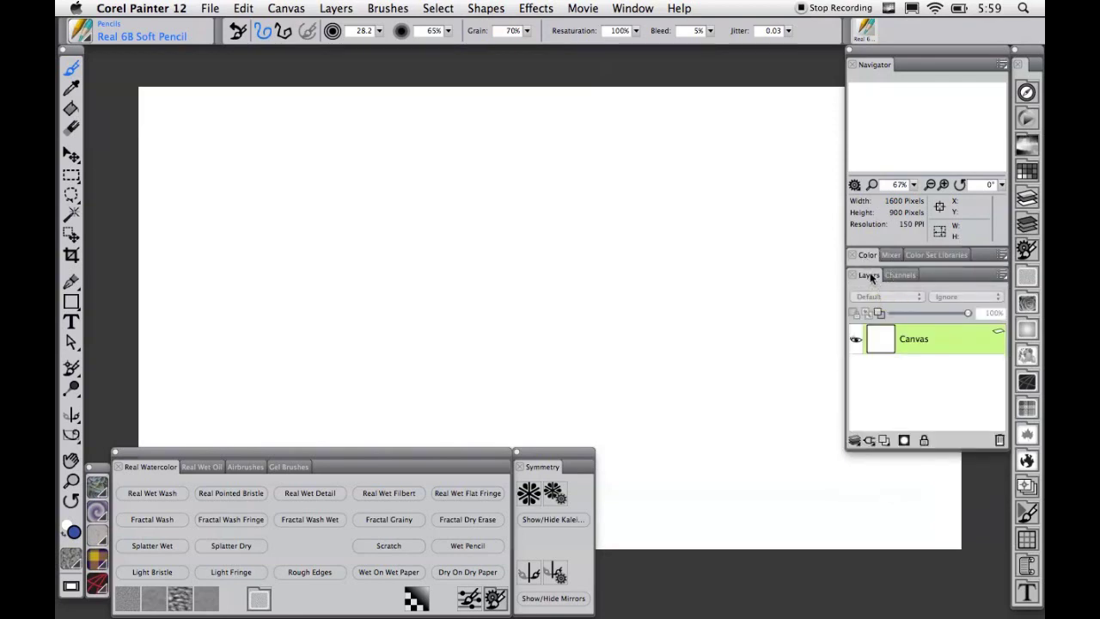
click(870, 275)
drag(917, 47, 184, 49)
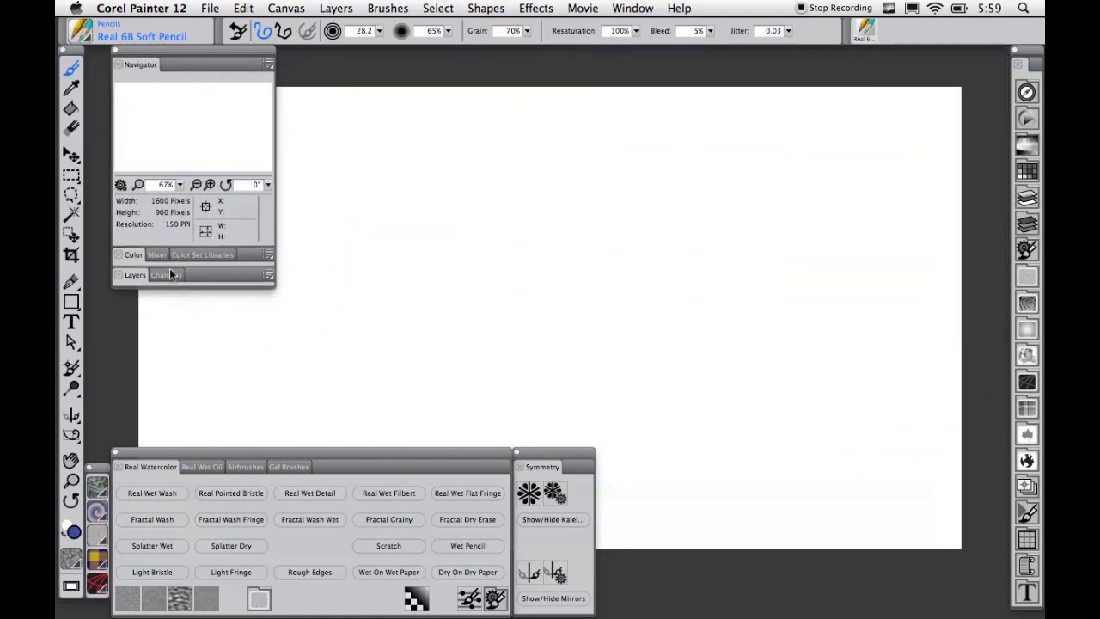
mouse_move(207, 65)
mouse_down()
mouse_move(220, 66)
mouse_move(191, 62)
mouse_up()
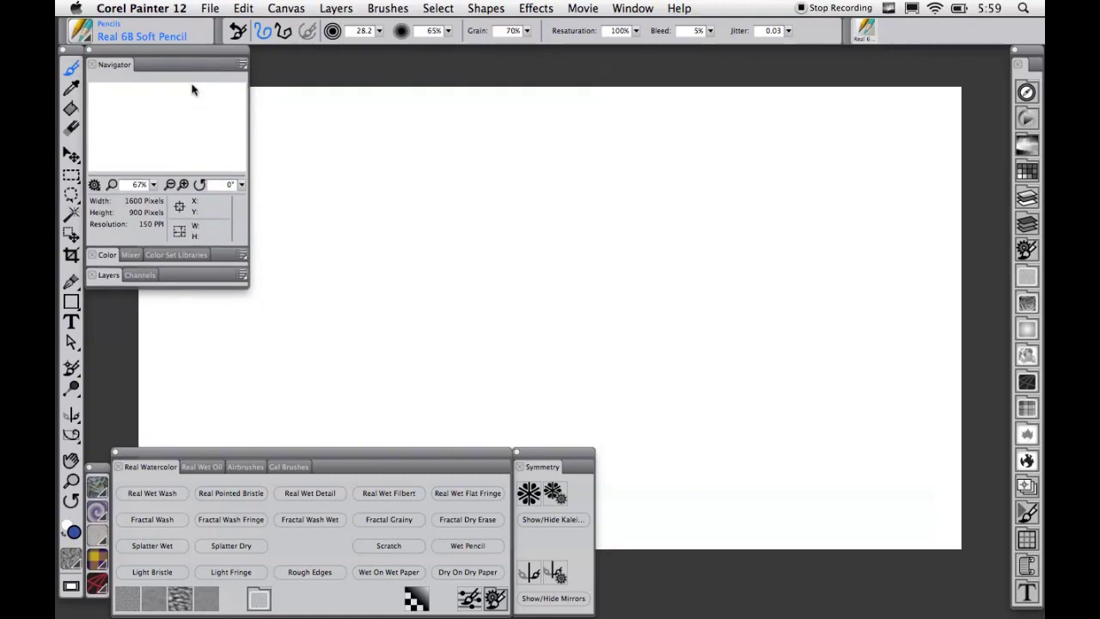
drag(204, 63, 950, 58)
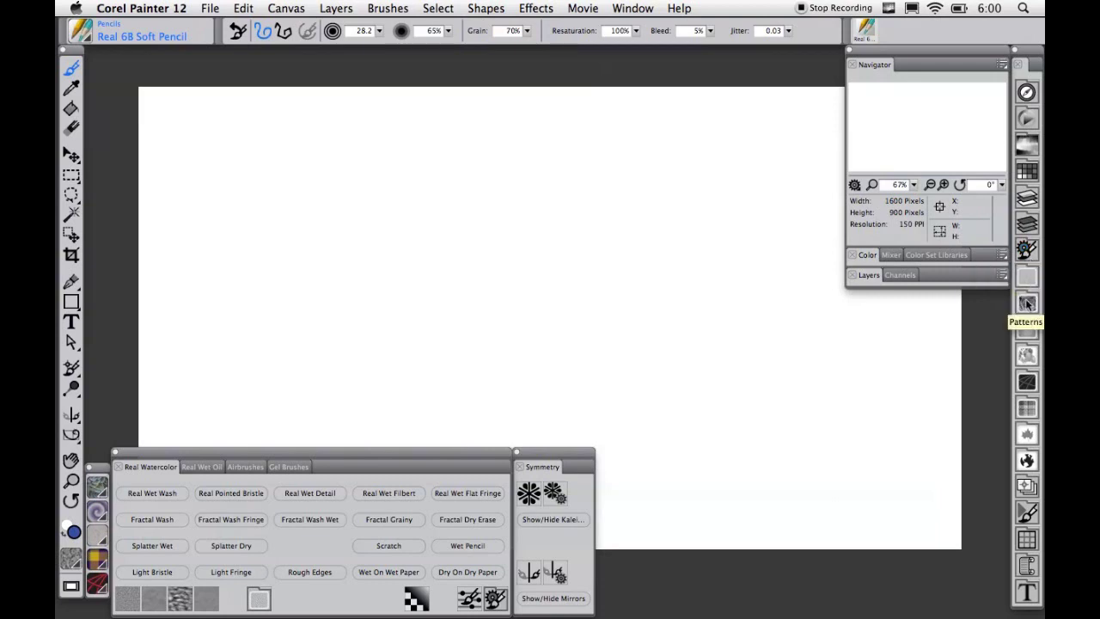
Step: Select the Fine Dots paper at 90% Paper Scale and reopen Paper Libraries higher up
click(1033, 282)
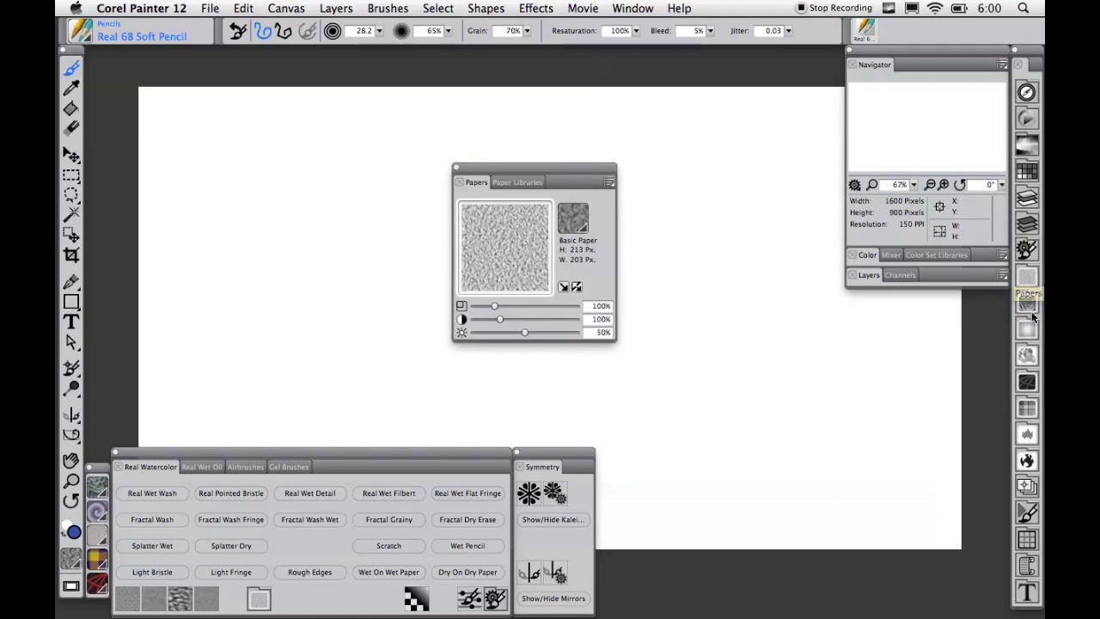
click(528, 183)
click(554, 252)
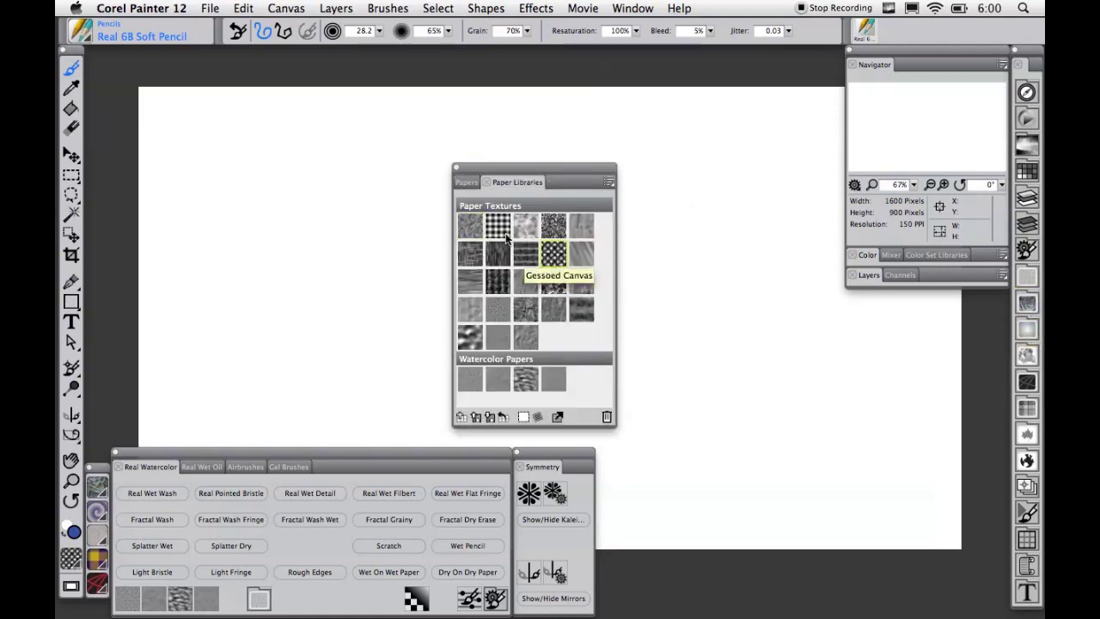
click(471, 182)
drag(494, 305, 491, 306)
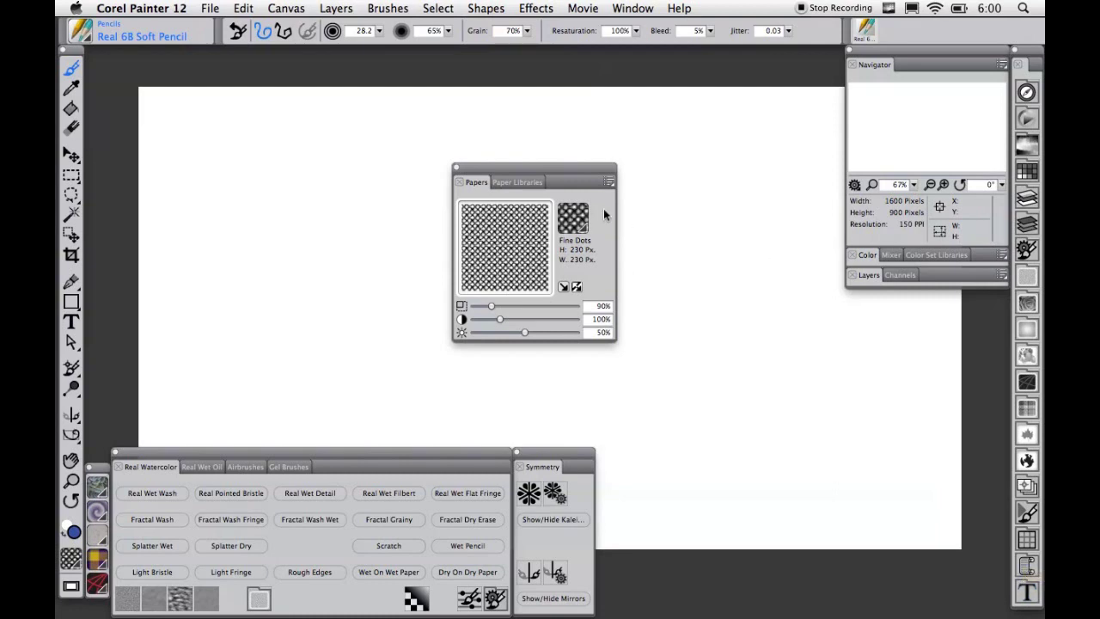
click(531, 181)
drag(549, 162, 553, 92)
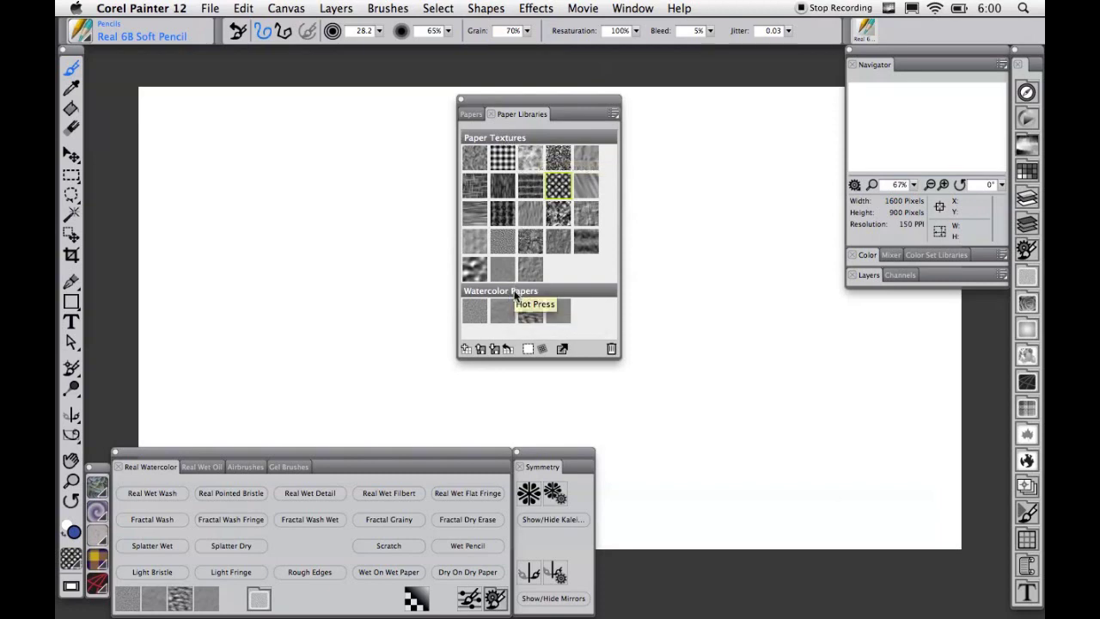
Step: Reorder a paper tile and create a library named New Paper Library 1
right_click(560, 191)
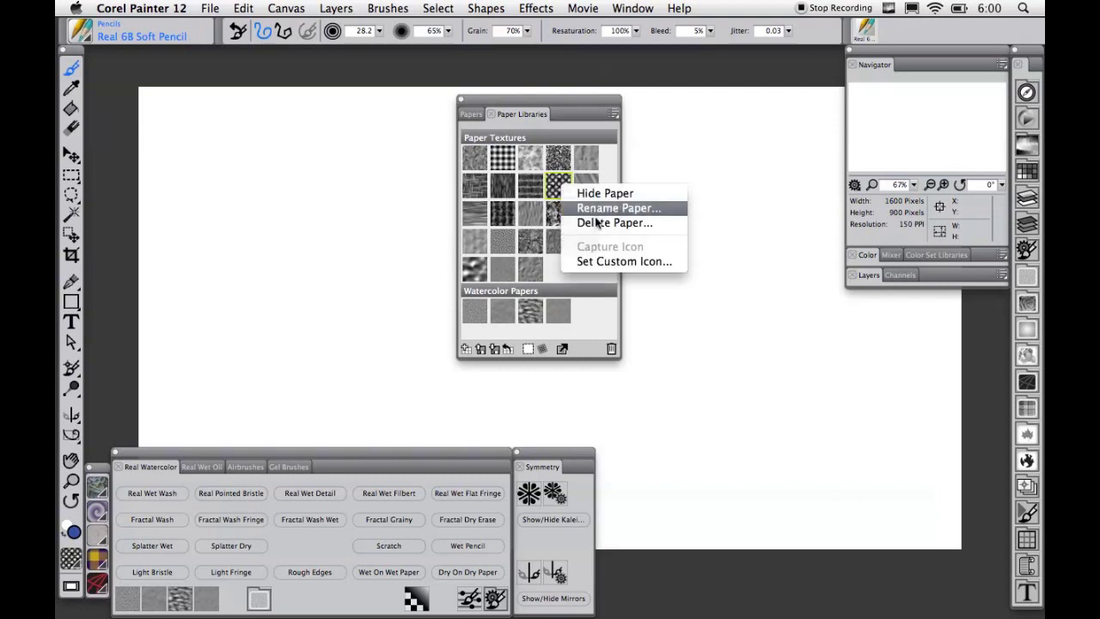
click(559, 209)
drag(559, 206, 494, 157)
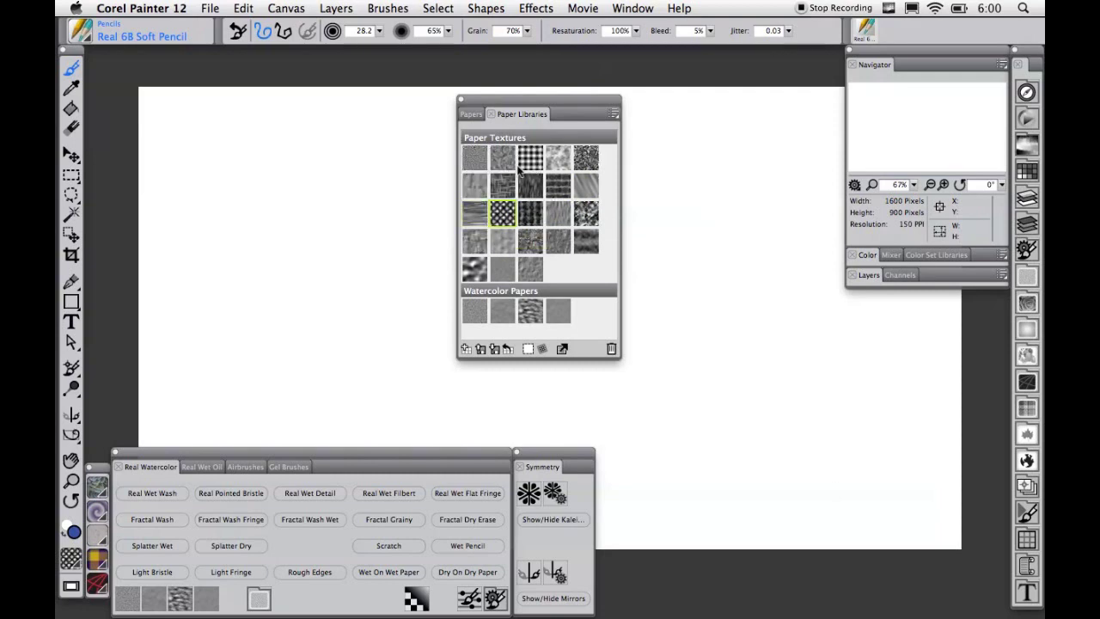
click(613, 113)
click(663, 186)
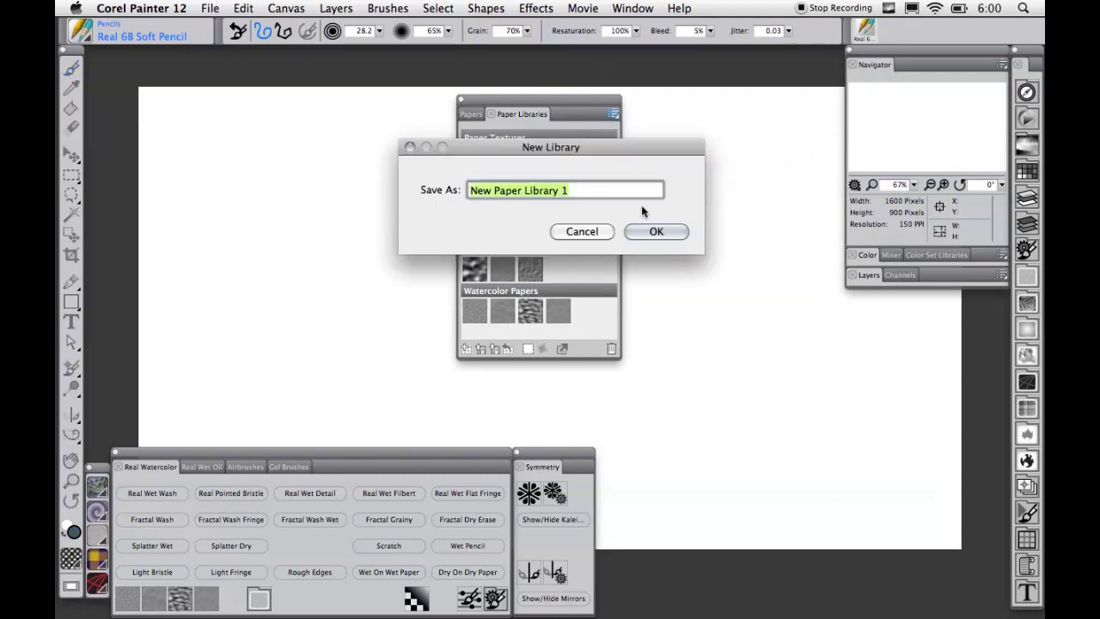
click(658, 230)
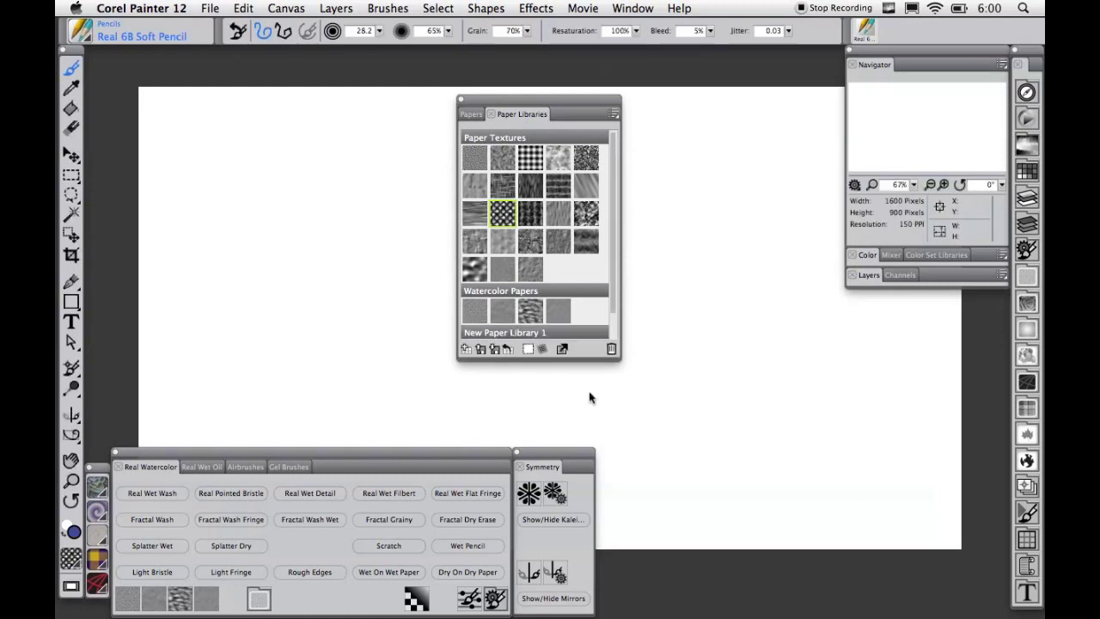
Step: Copy Rough Watercolor into New Paper Library 1 and close the Paper Libraries panel
right_click(561, 310)
click(543, 320)
mouse_move(543, 320)
mouse_down()
mouse_move(501, 351)
mouse_move(531, 352)
mouse_up()
click(613, 113)
mouse_move(666, 176)
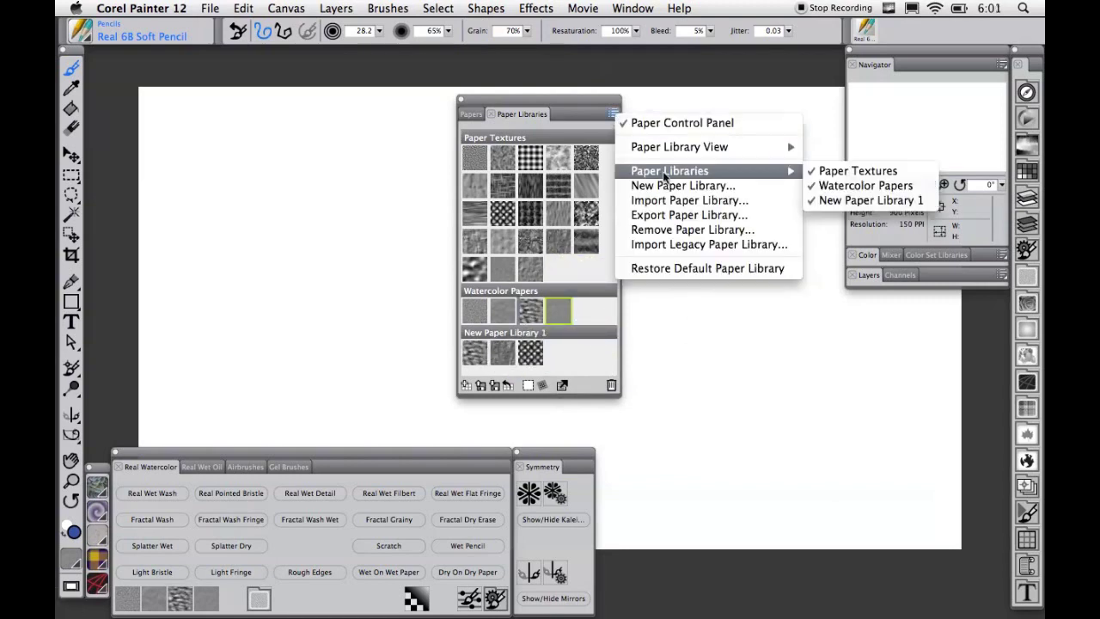
click(548, 161)
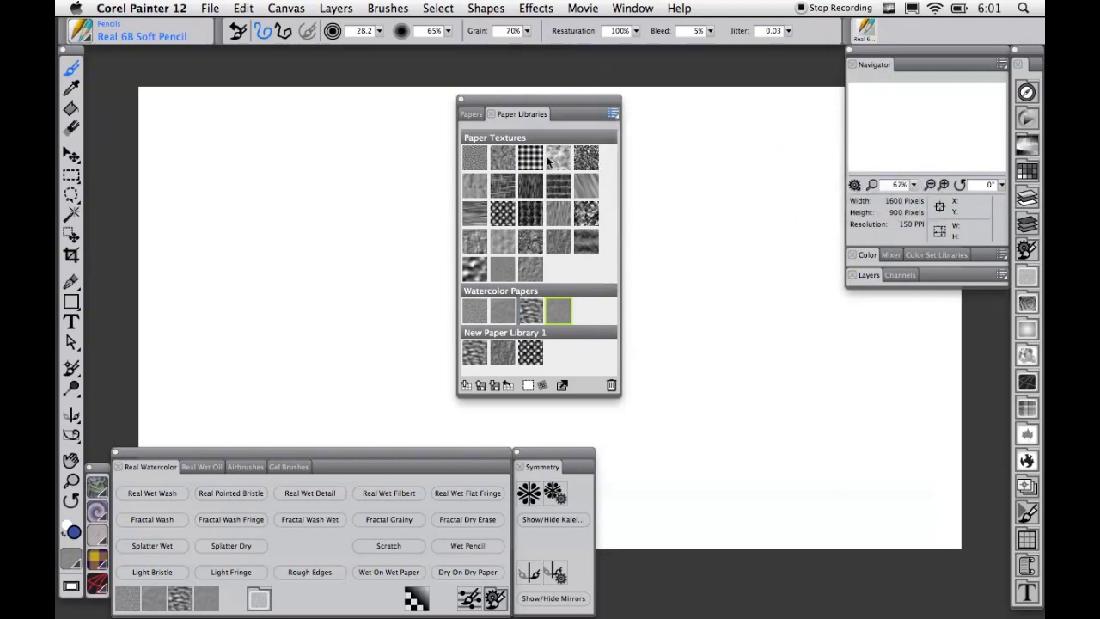
click(461, 99)
Step: Start a new image named 'steve 1' using Rough Watercolor paper
click(213, 8)
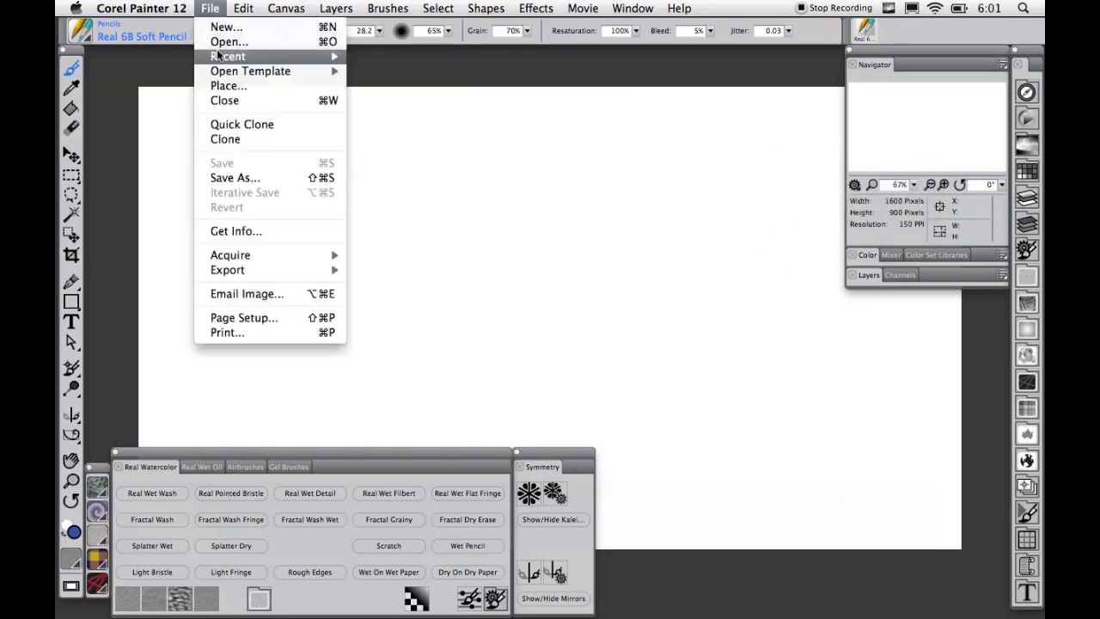
click(223, 26)
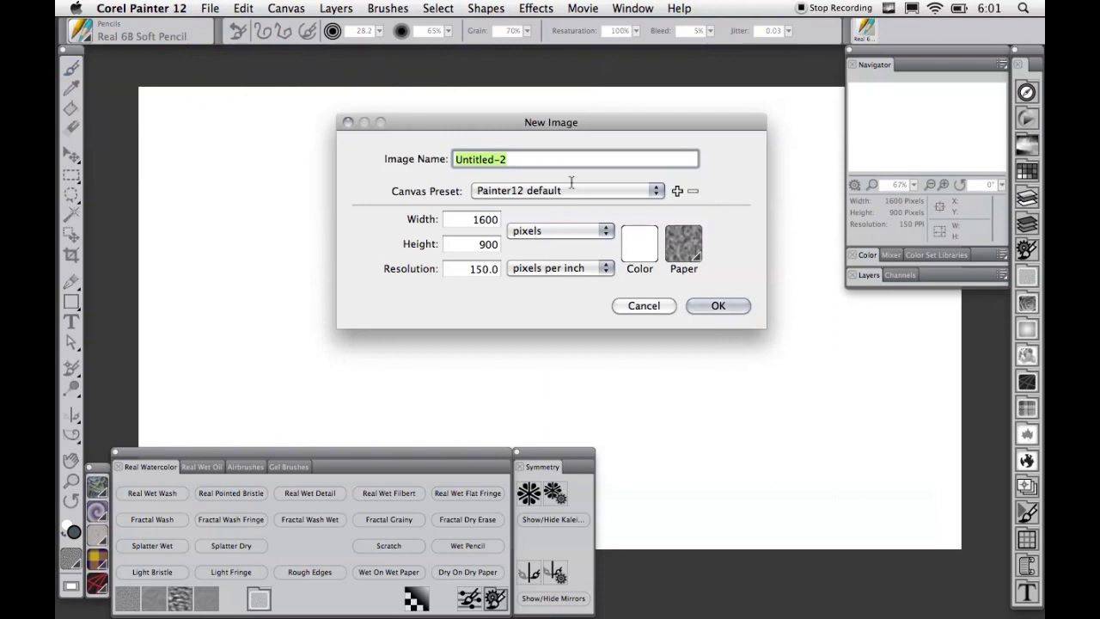
text(steve 1)
key(Tab)
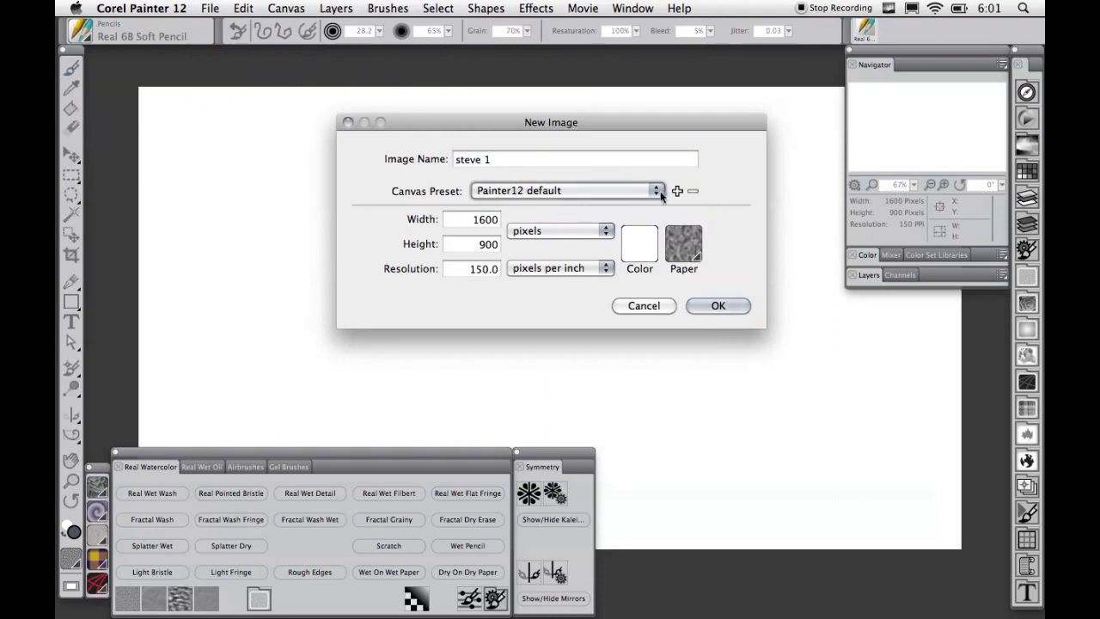
click(683, 250)
click(697, 325)
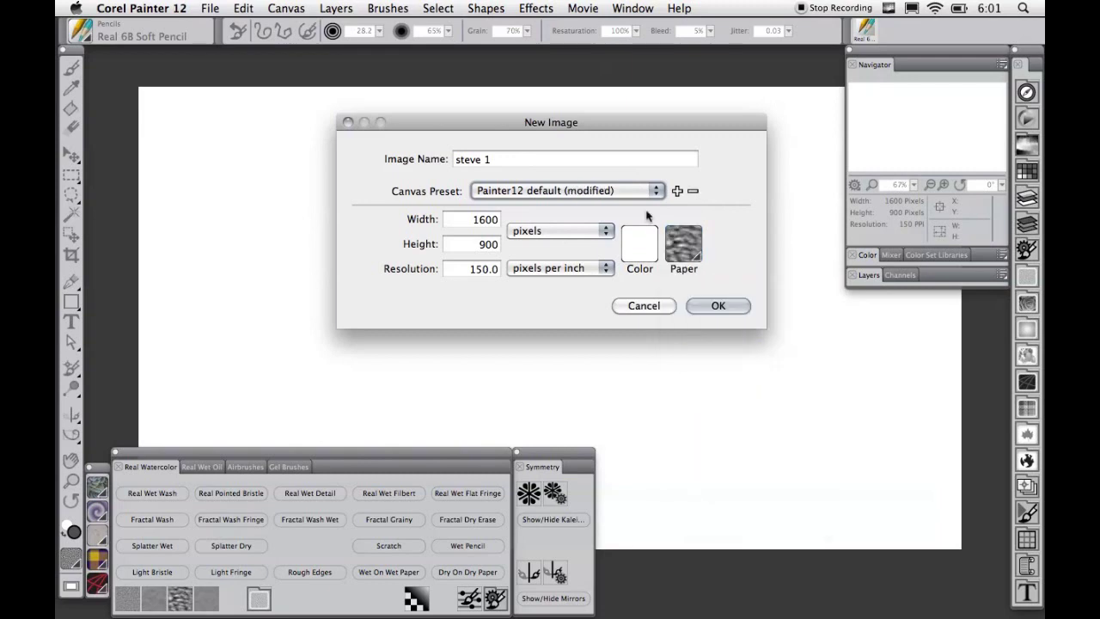
Step: Save these settings as canvas preset 'steves' and close the New Image dialog
click(677, 191)
text(steves)
key(Return)
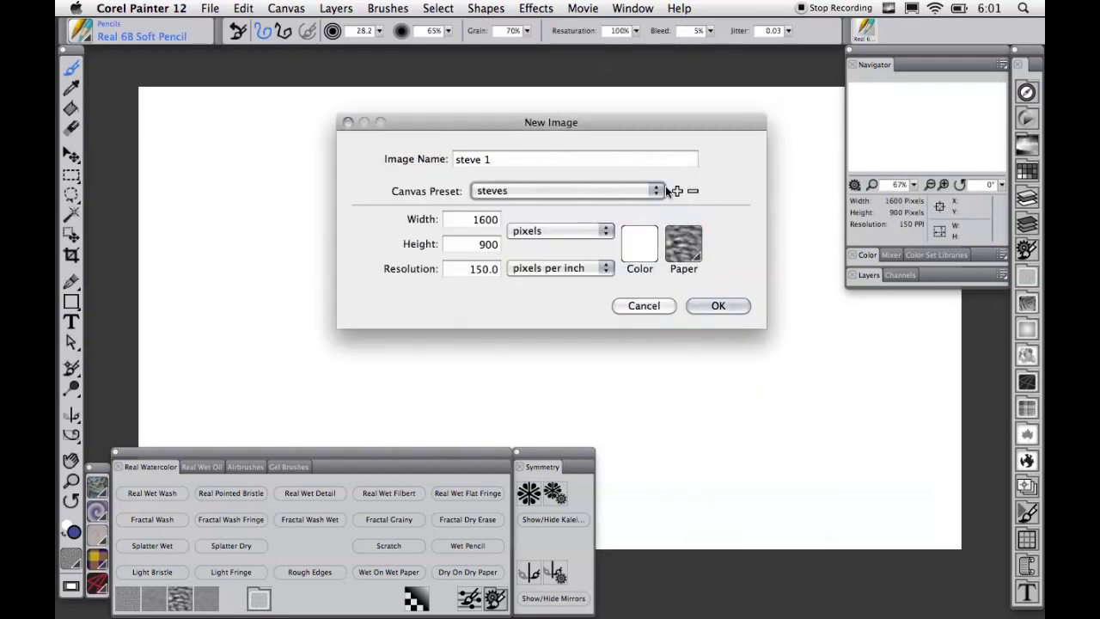
click(505, 190)
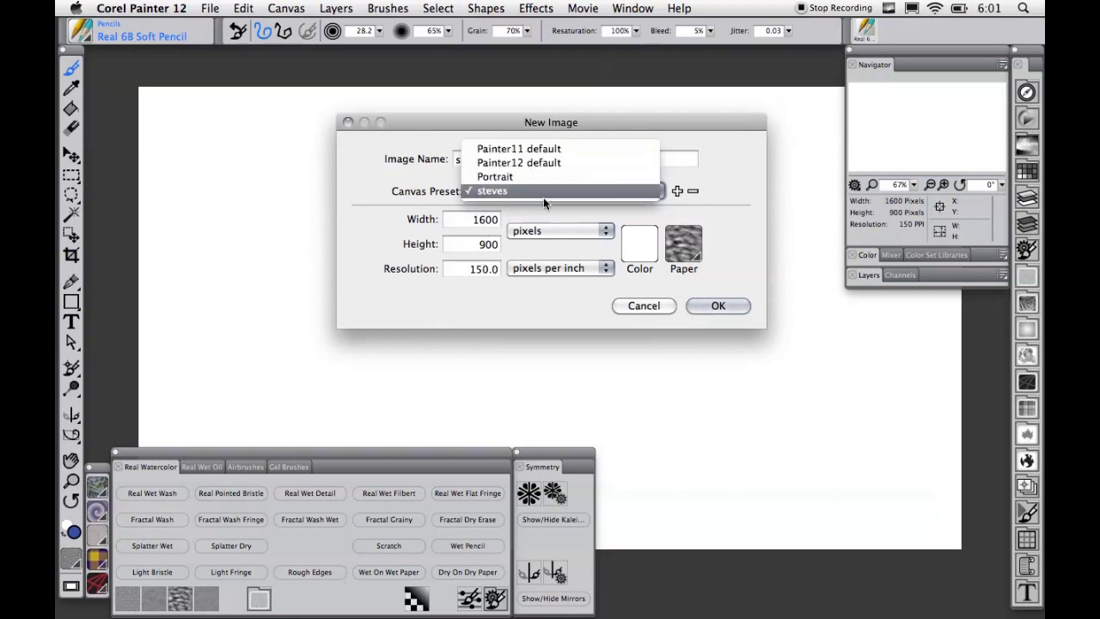
click(563, 218)
click(646, 307)
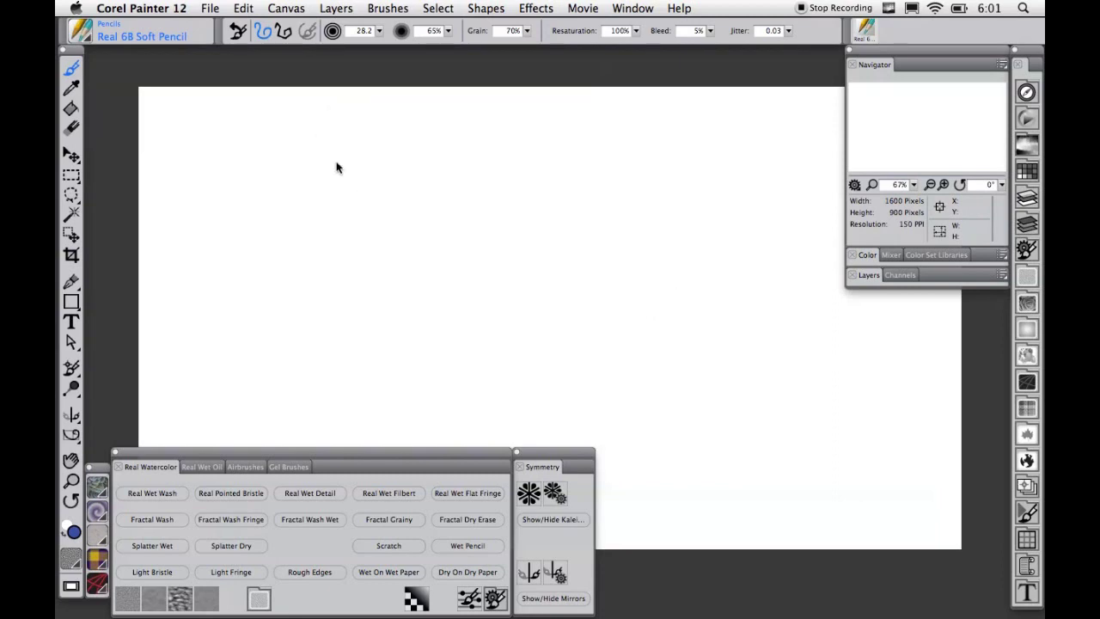
Step: Draw a Real 6B Soft Pencil test line, raise opacity to 100%, and paint a thick blue stroke
mouse_move(277, 256)
mouse_down()
mouse_move(372, 195)
mouse_move(379, 262)
mouse_move(404, 241)
mouse_move(469, 235)
mouse_up()
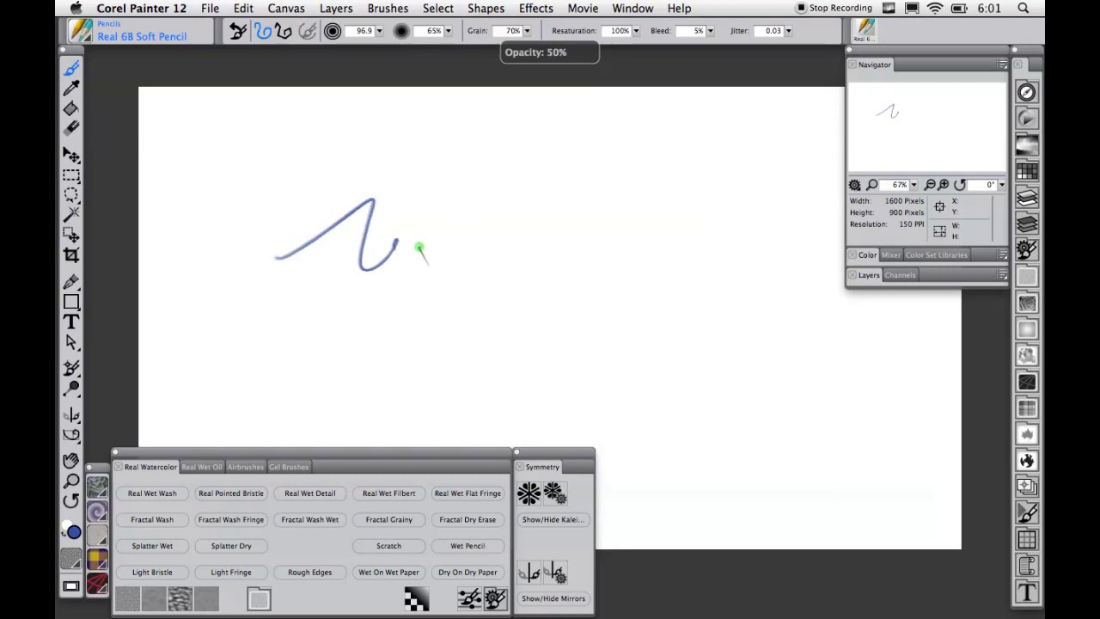
drag(433, 218, 457, 204)
drag(455, 206, 455, 206)
mouse_move(421, 261)
mouse_down()
mouse_move(486, 225)
mouse_move(511, 234)
mouse_move(513, 247)
mouse_up()
Step: Set brush size 132, opacity 57%, less squeeze, and paint a broad blue loop
drag(510, 288, 523, 286)
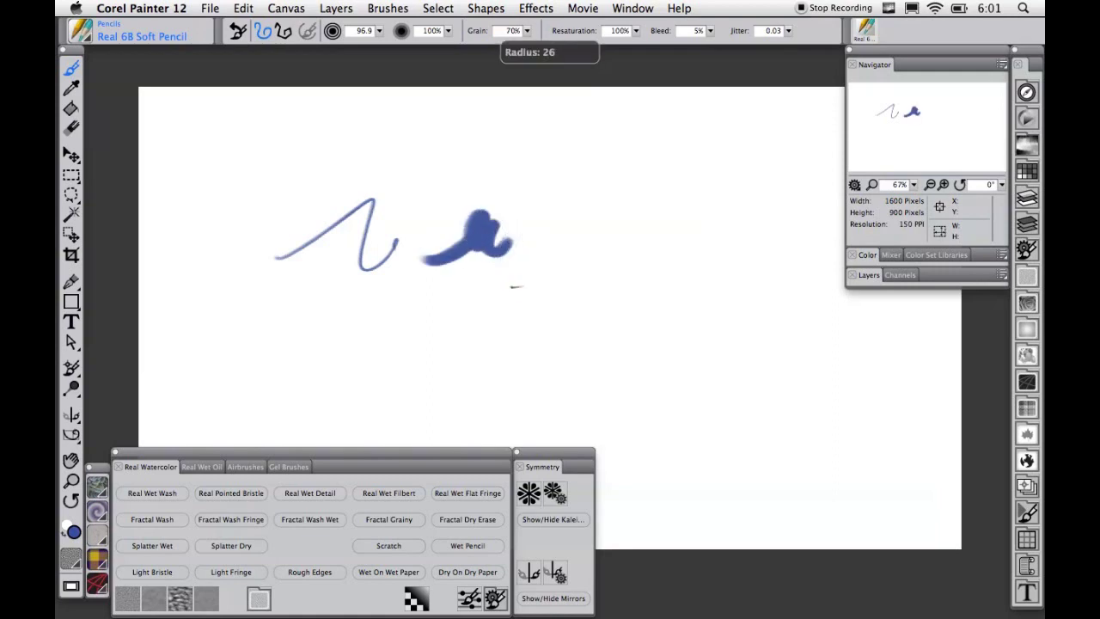
drag(598, 262, 576, 275)
drag(574, 268, 513, 286)
drag(446, 313, 510, 286)
drag(593, 258, 491, 299)
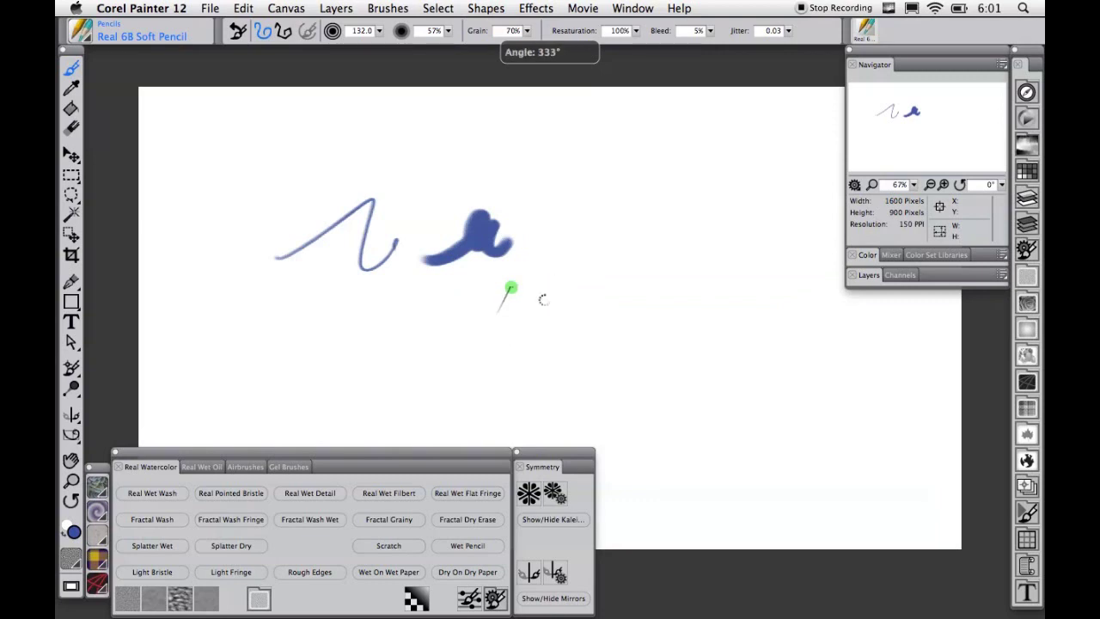
mouse_move(425, 303)
mouse_down()
mouse_move(498, 293)
mouse_move(535, 264)
mouse_move(586, 264)
mouse_move(563, 219)
mouse_up()
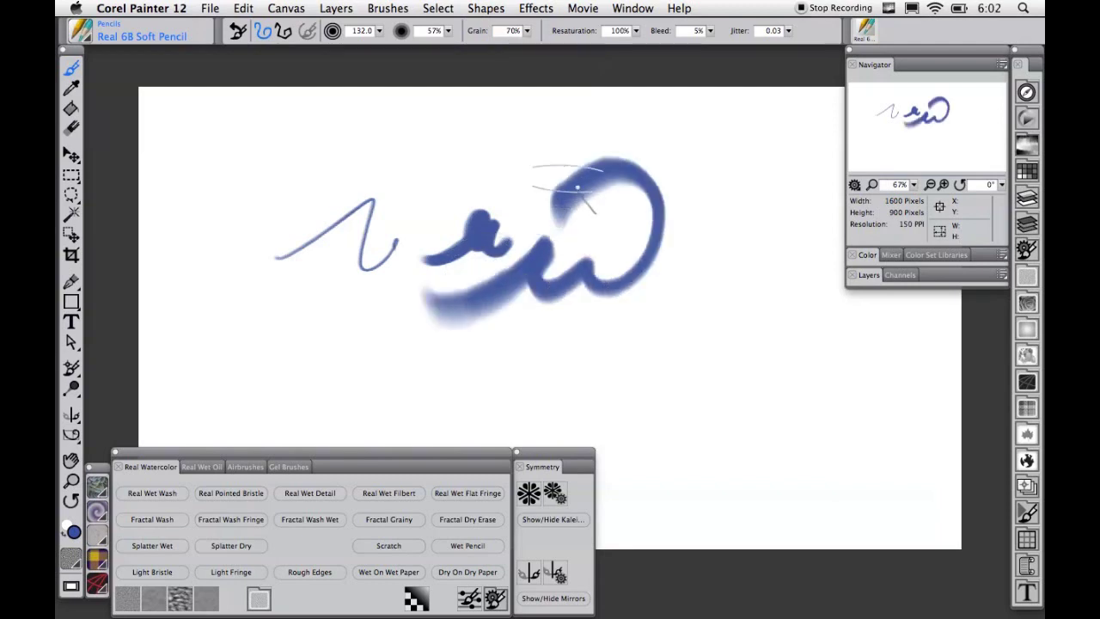
Step: Paint orange strokes over the blue loop, then a blue stroke on the right
key(super+alt+1)
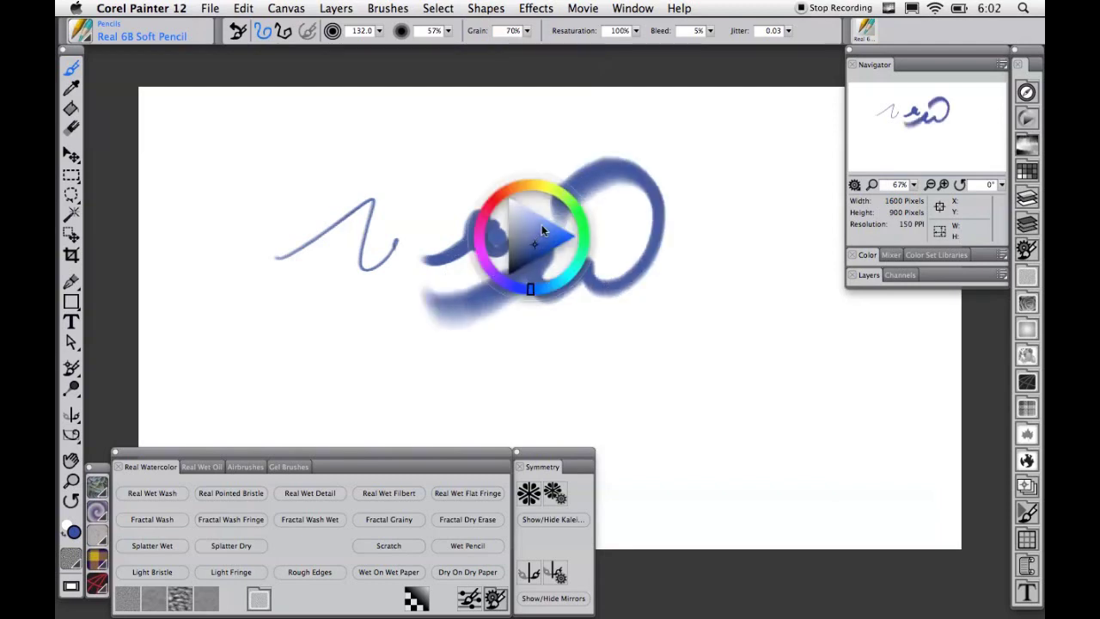
drag(551, 188, 506, 195)
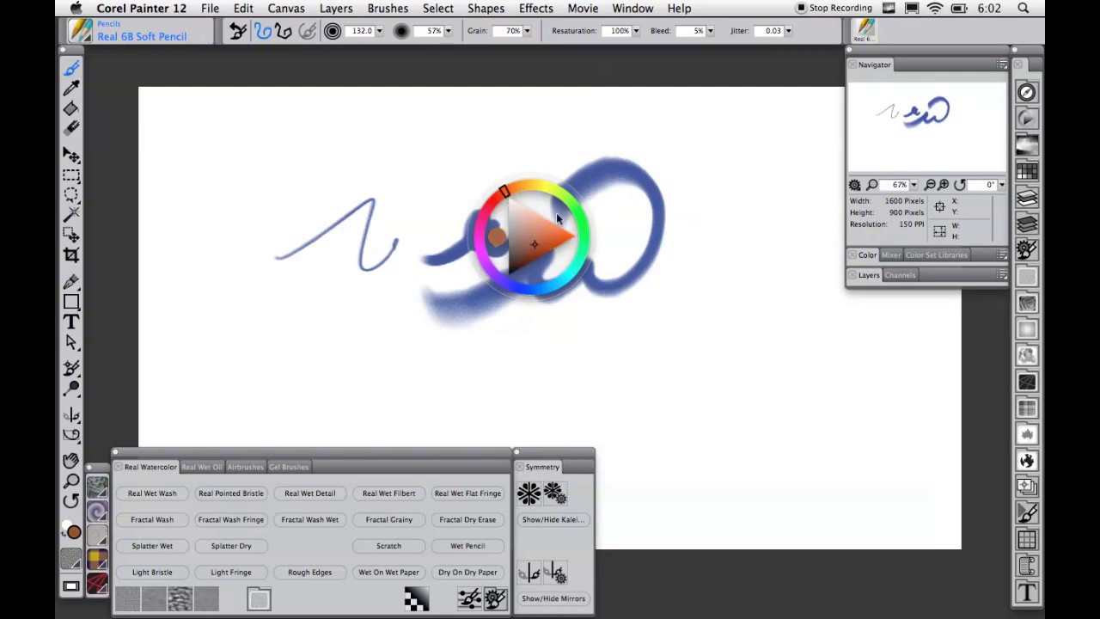
click(574, 186)
mouse_move(582, 179)
mouse_down()
mouse_move(614, 230)
mouse_move(650, 215)
mouse_move(611, 273)
mouse_up()
key(super+alt+1)
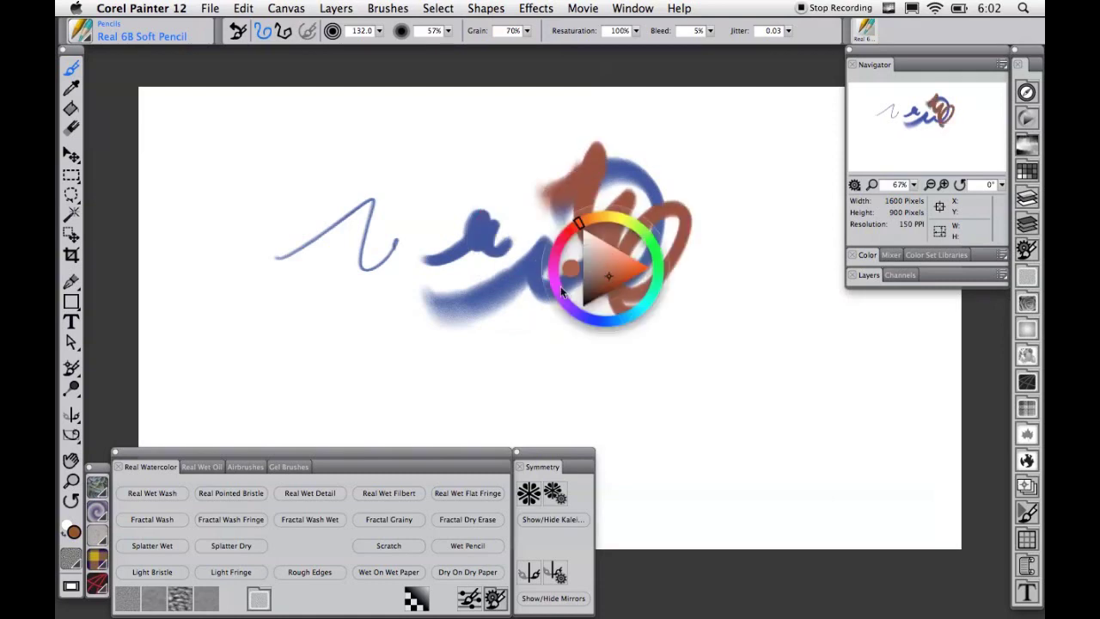
click(601, 323)
mouse_move(688, 213)
mouse_down()
mouse_move(688, 239)
mouse_move(601, 172)
mouse_move(481, 250)
mouse_up()
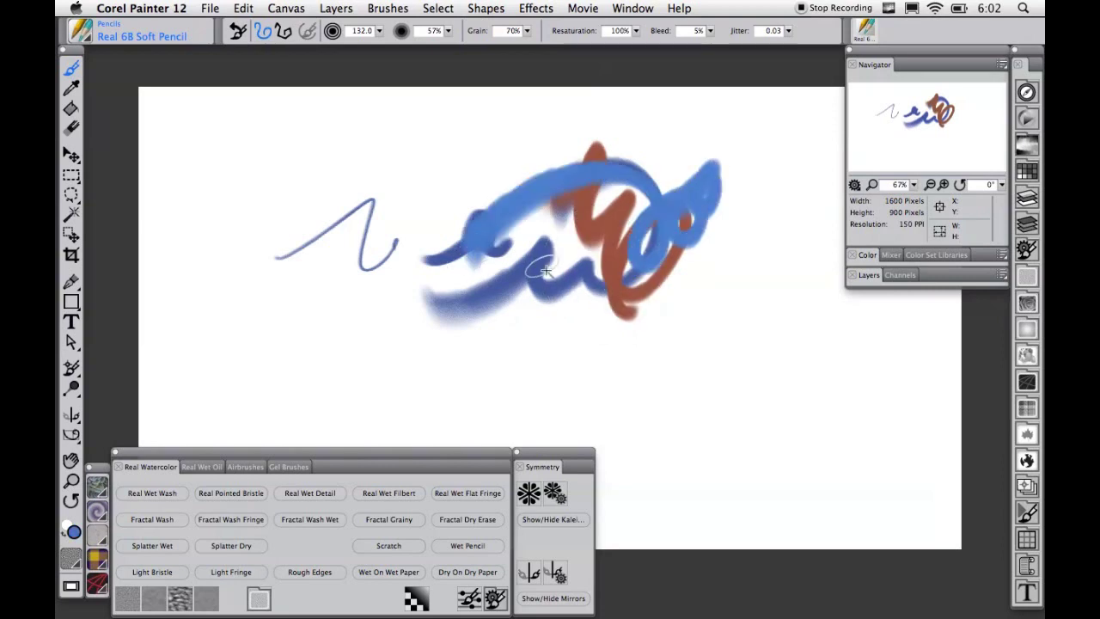
Step: Enlarge the Temporal Color wheel, pick dark green, and paint a green squiggle across the strokes
key(super+alt+1)
click(601, 230)
key(super+alt+1)
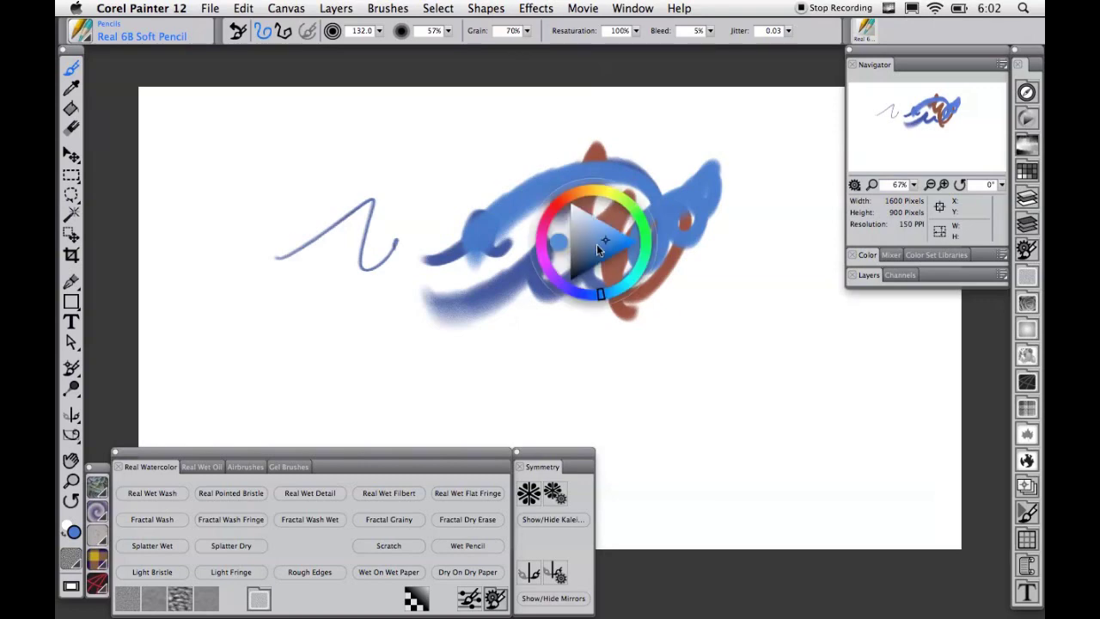
mouse_move(639, 200)
mouse_down()
mouse_move(702, 161)
mouse_move(687, 195)
mouse_up()
click(584, 275)
mouse_move(423, 345)
mouse_down()
mouse_move(403, 362)
mouse_move(434, 356)
mouse_move(454, 324)
mouse_move(531, 320)
mouse_move(615, 289)
mouse_move(608, 311)
mouse_move(547, 221)
mouse_move(572, 244)
mouse_move(619, 225)
mouse_move(508, 298)
mouse_move(509, 328)
mouse_move(519, 314)
mouse_move(586, 377)
mouse_move(569, 257)
mouse_move(589, 415)
mouse_move(496, 397)
mouse_move(671, 322)
mouse_up()
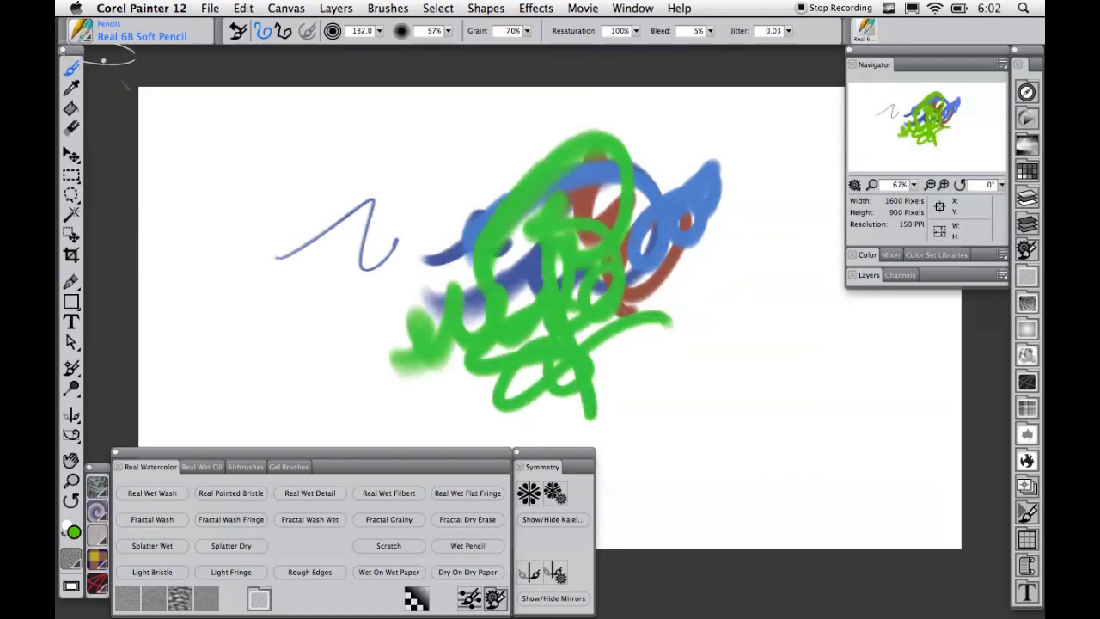
click(89, 35)
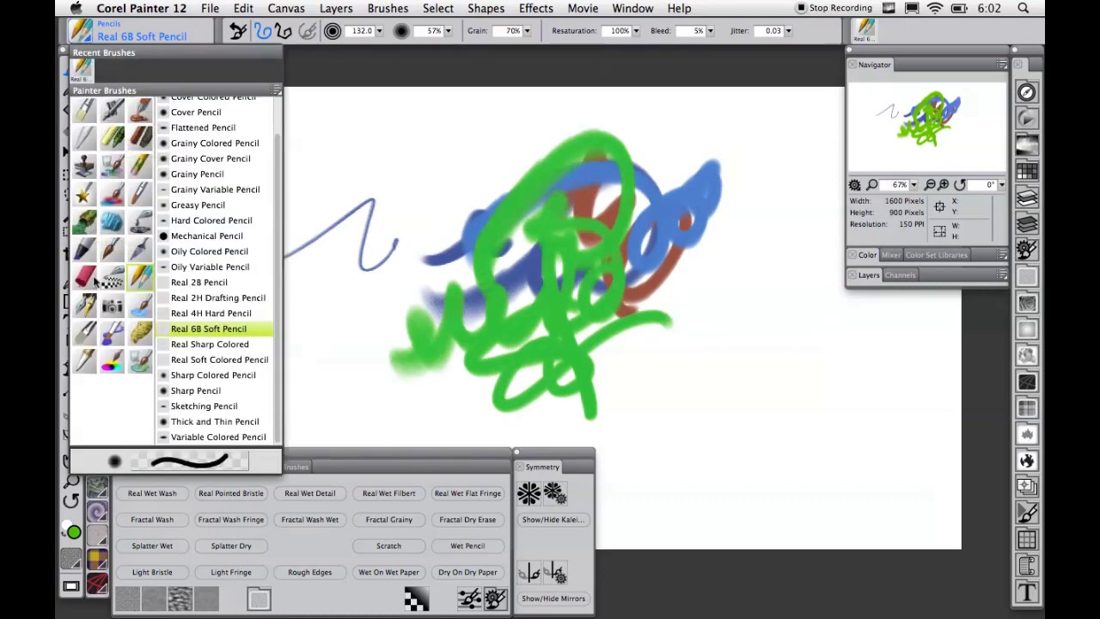
Step: Show brush categories as a list and choose Pastels > Pastel Pencil
click(275, 90)
mouse_move(347, 135)
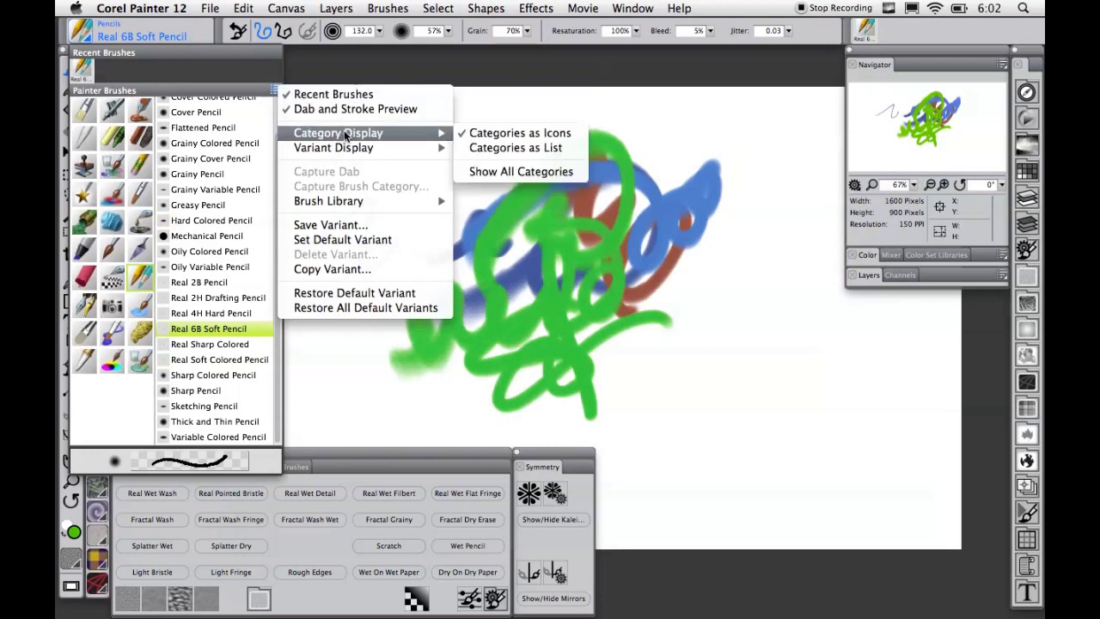
click(480, 147)
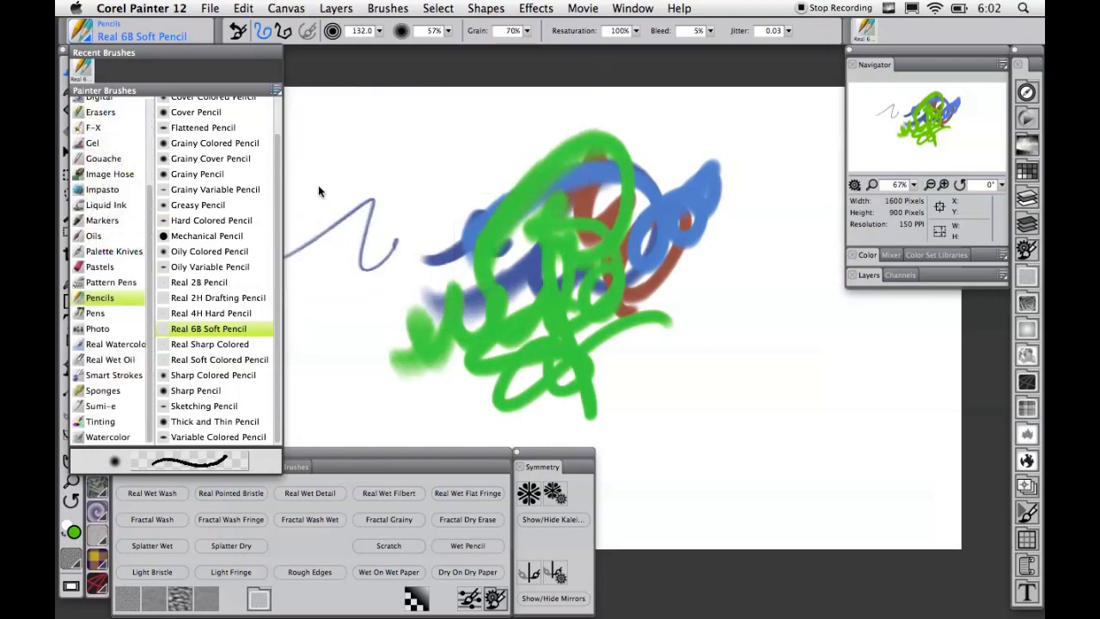
click(103, 192)
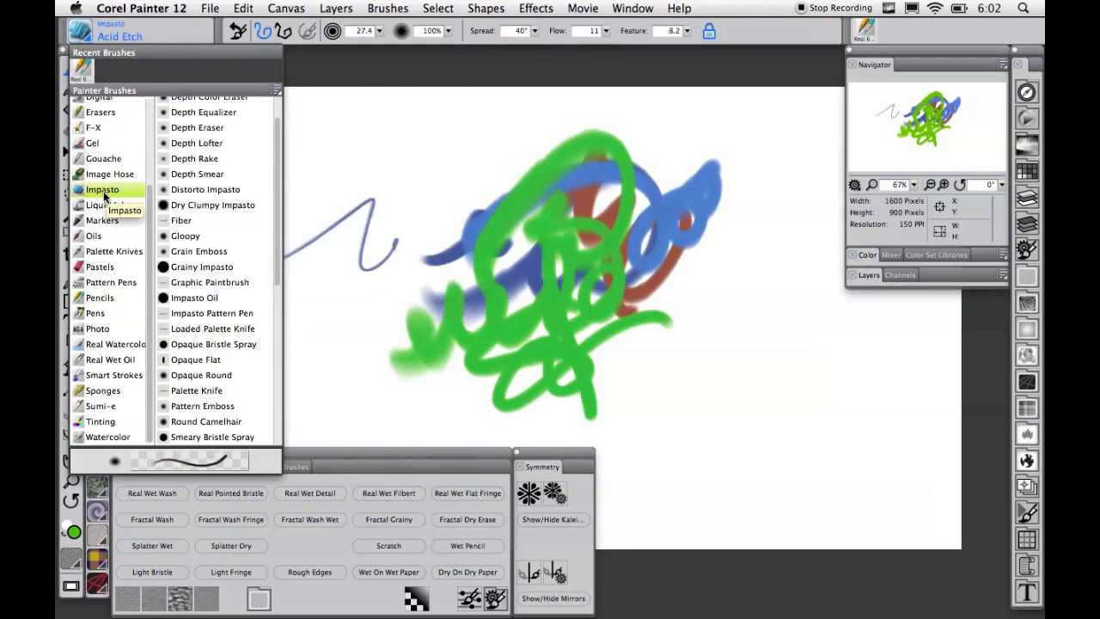
click(100, 251)
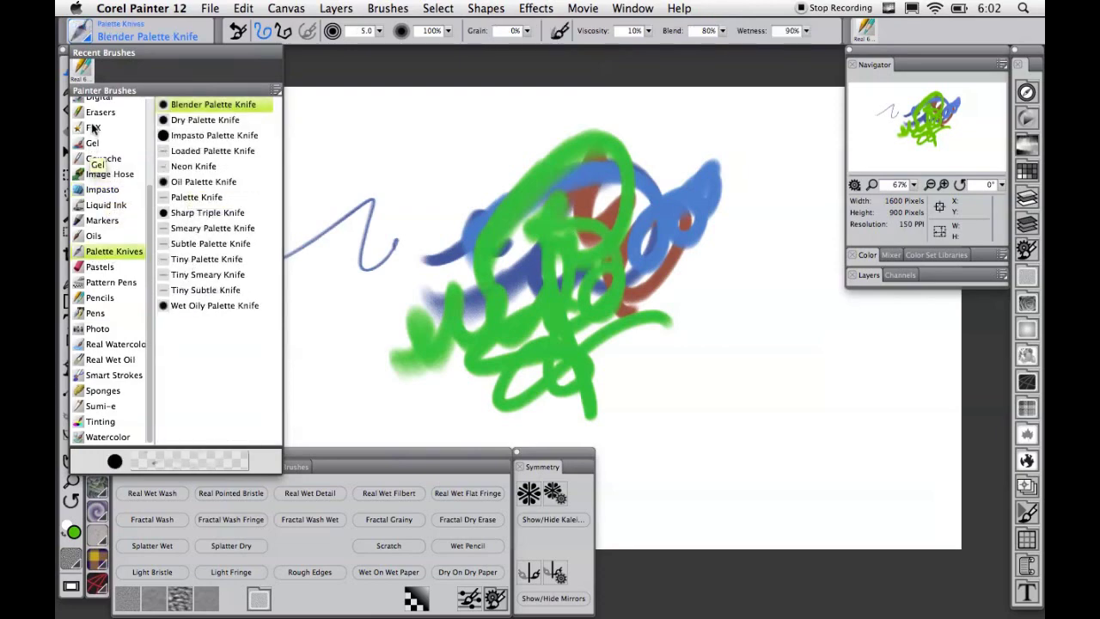
click(99, 267)
click(195, 197)
Step: Draw a green pastel pencil scribble, then wipe the canvas with Select All and Delete
mouse_move(330, 225)
mouse_down()
mouse_move(354, 258)
mouse_move(365, 163)
mouse_move(314, 351)
mouse_up()
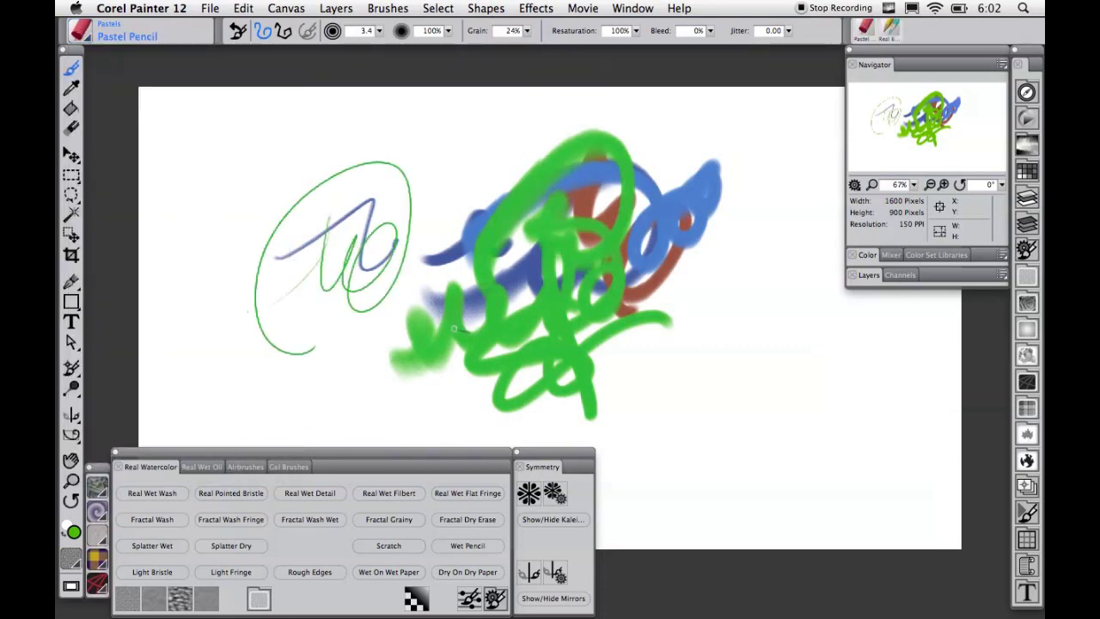
key(super+a)
key(BackSpace)
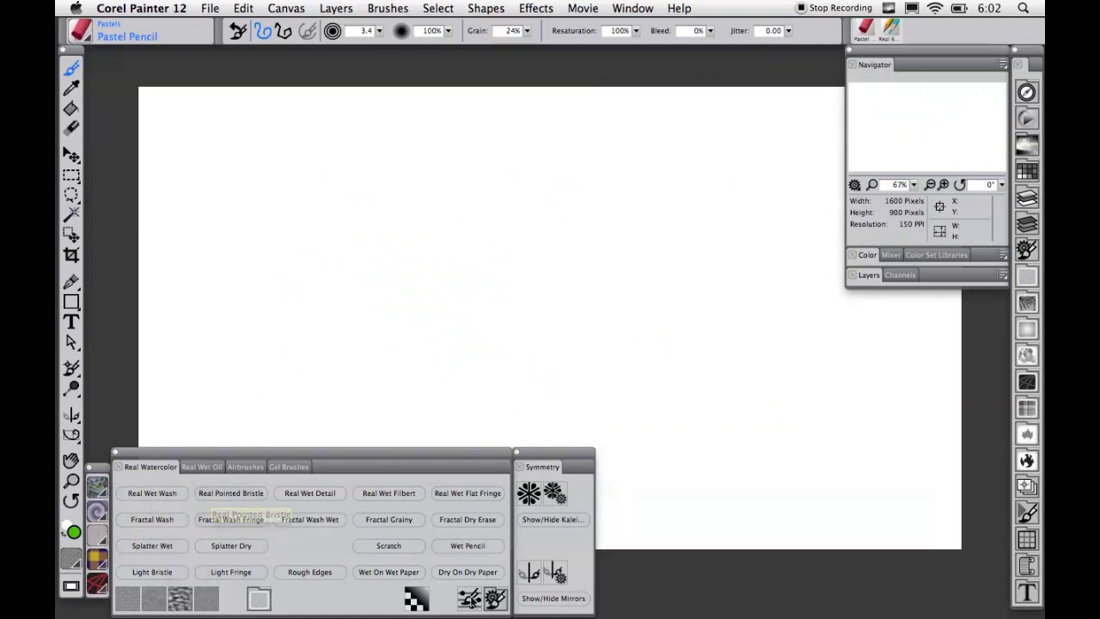
Step: Paint a pale green loop with Real Pointed Bristle, then a purple stroke across it
click(494, 599)
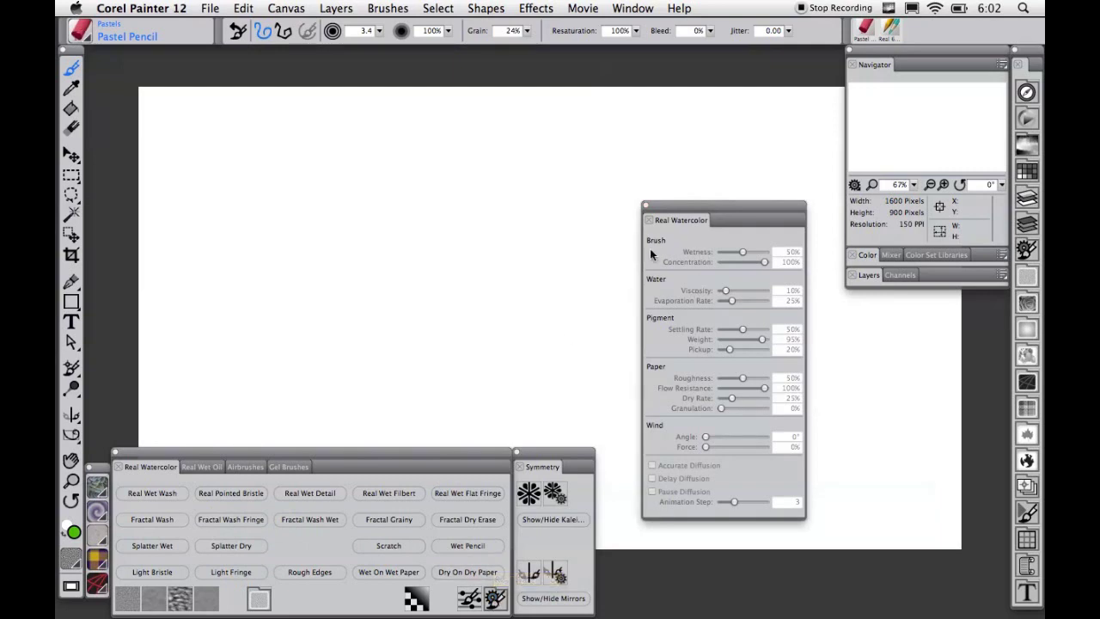
click(232, 495)
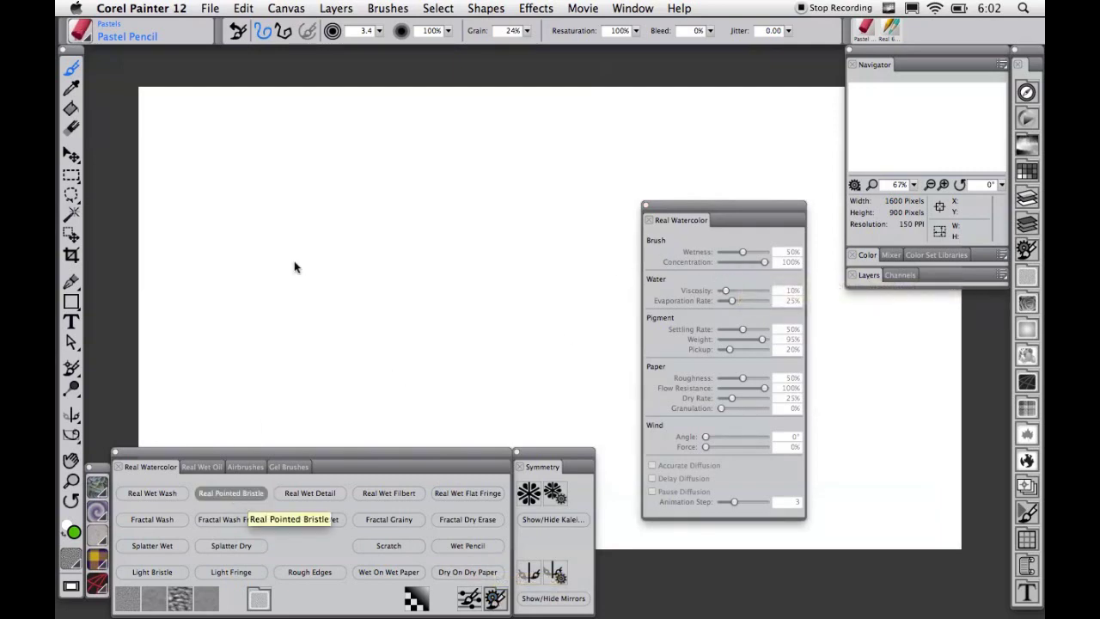
mouse_move(277, 267)
mouse_down()
mouse_move(345, 190)
mouse_move(350, 256)
mouse_move(390, 286)
mouse_move(525, 191)
mouse_move(537, 208)
mouse_move(403, 176)
mouse_up()
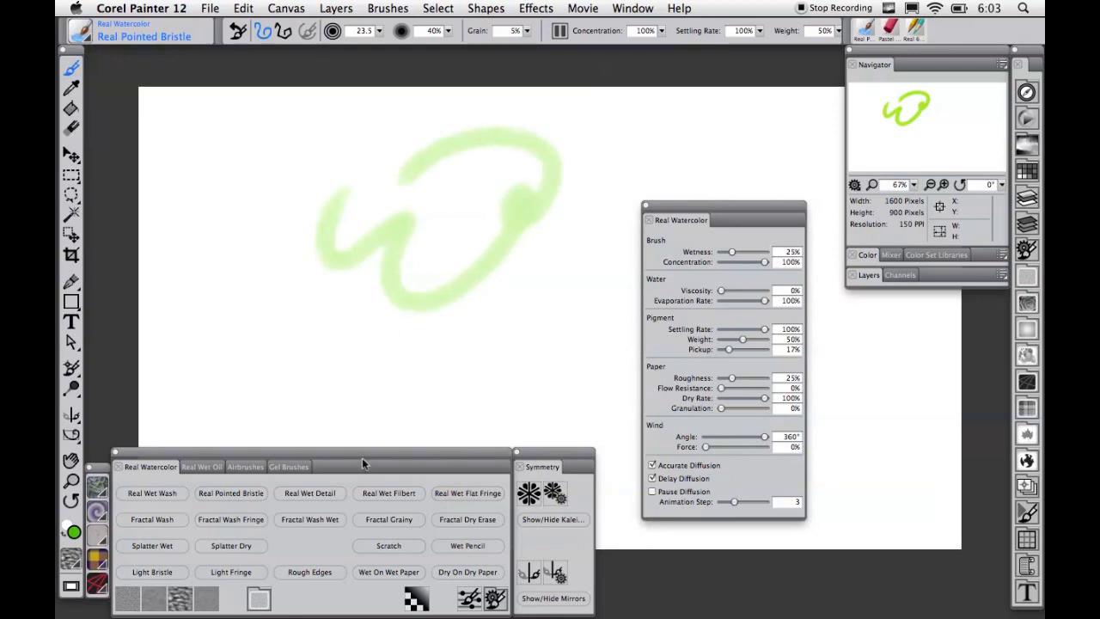
key(super+alt+1)
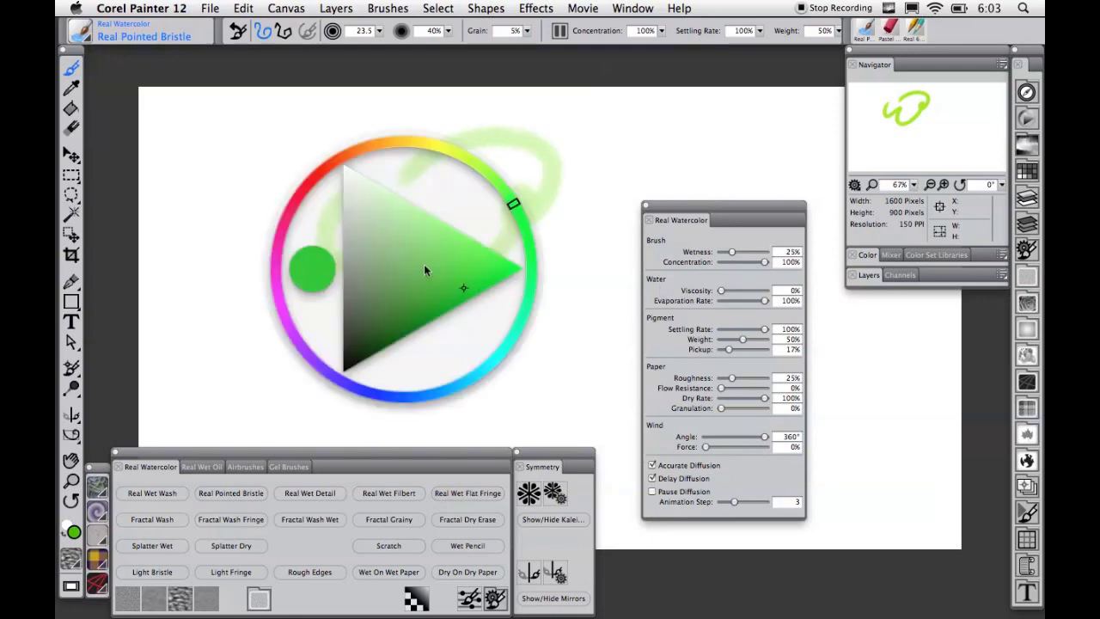
click(297, 333)
mouse_move(585, 199)
mouse_down()
mouse_move(569, 192)
mouse_move(356, 252)
mouse_move(340, 311)
mouse_up()
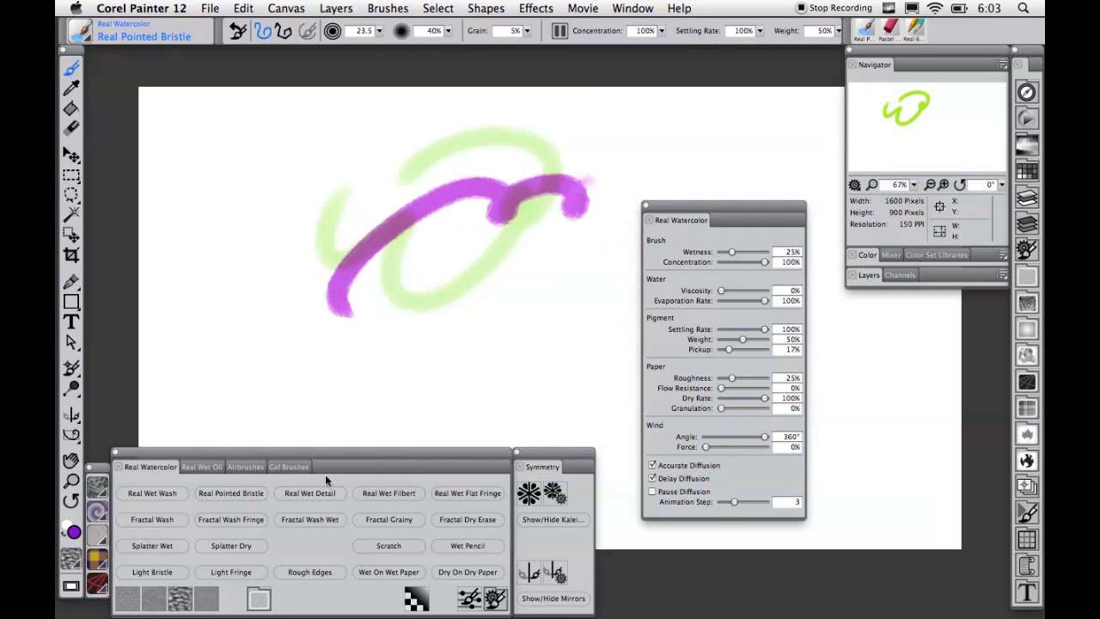
Step: Browse the Real Wet Oil brush settings and the airbrush variants
click(200, 469)
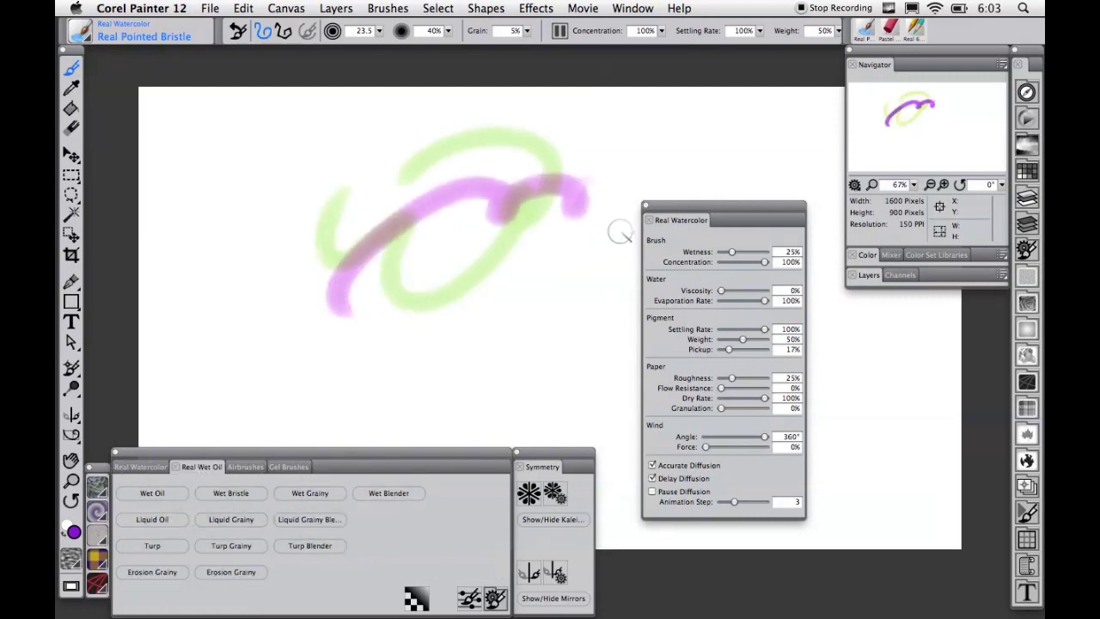
click(646, 206)
click(496, 599)
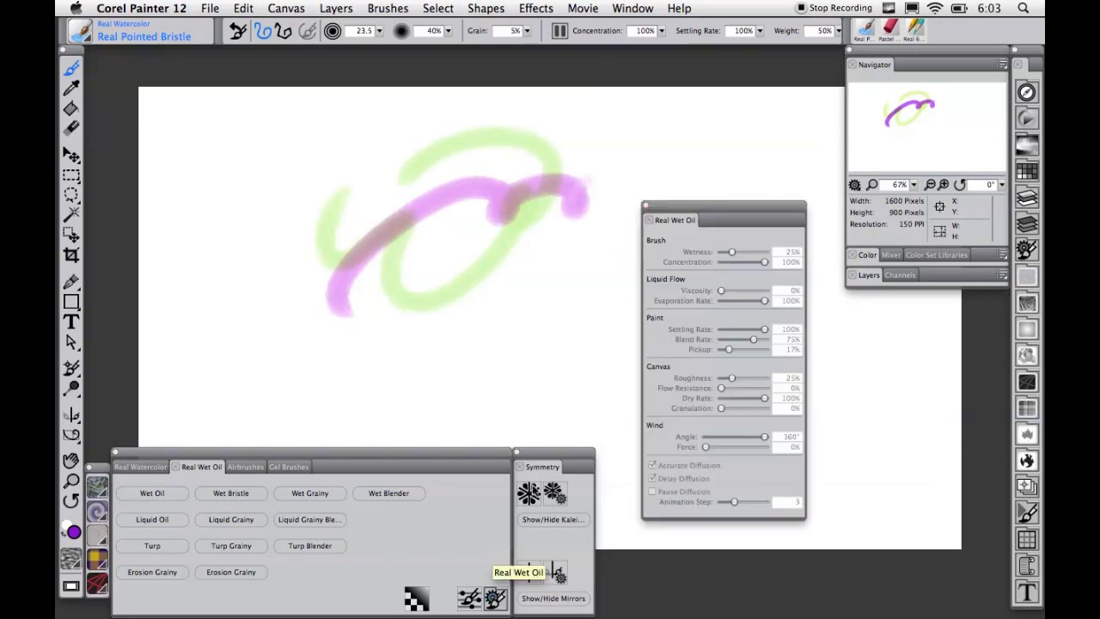
click(645, 207)
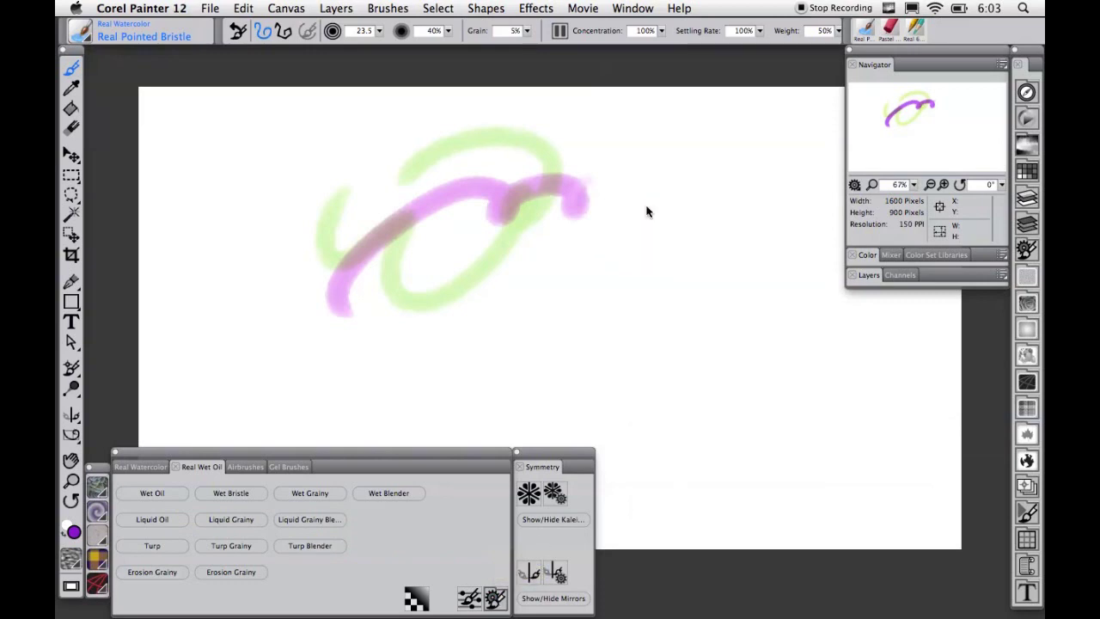
click(245, 466)
Step: Choose the Tapered Soft airbrush and paint a large purple test loop on the canvas
click(225, 493)
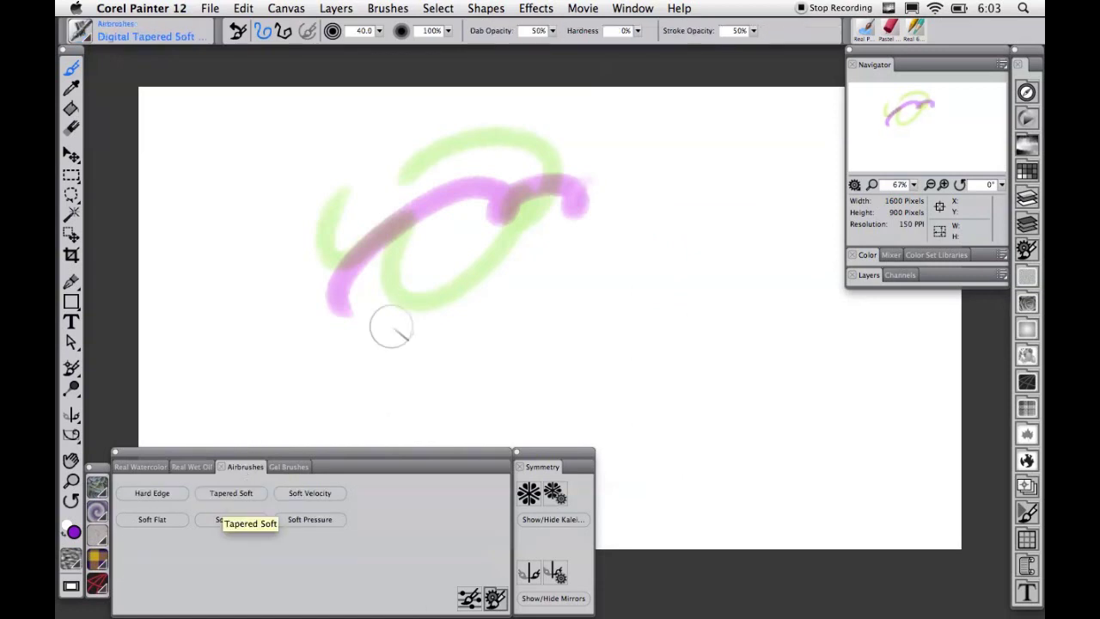
click(430, 320)
click(648, 181)
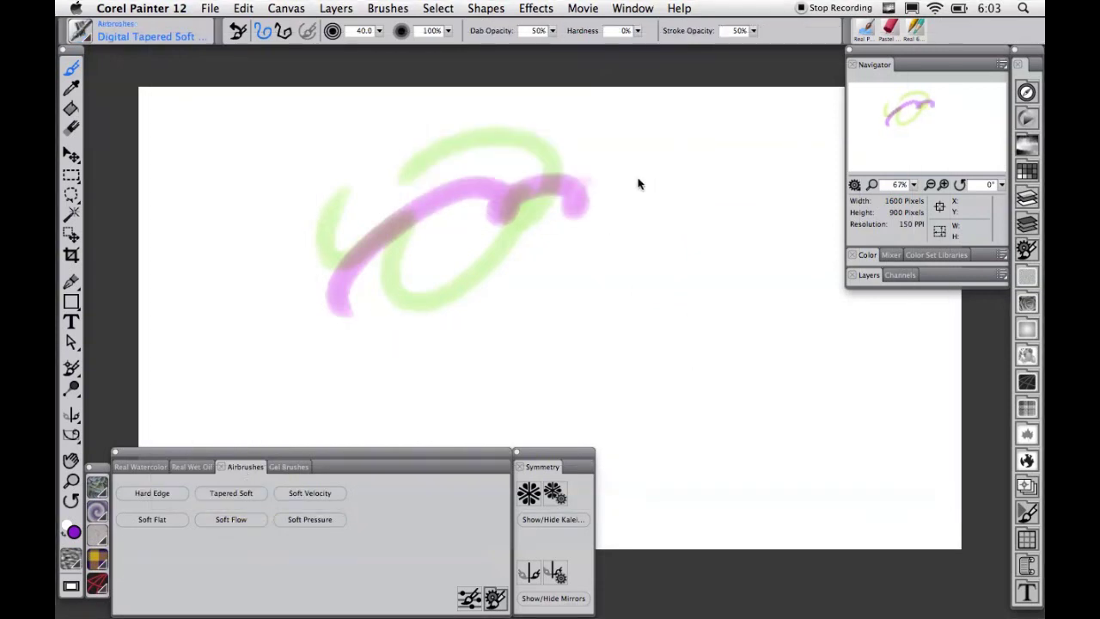
mouse_move(459, 336)
mouse_down()
mouse_move(565, 260)
mouse_move(661, 266)
mouse_move(759, 229)
mouse_move(464, 327)
mouse_up()
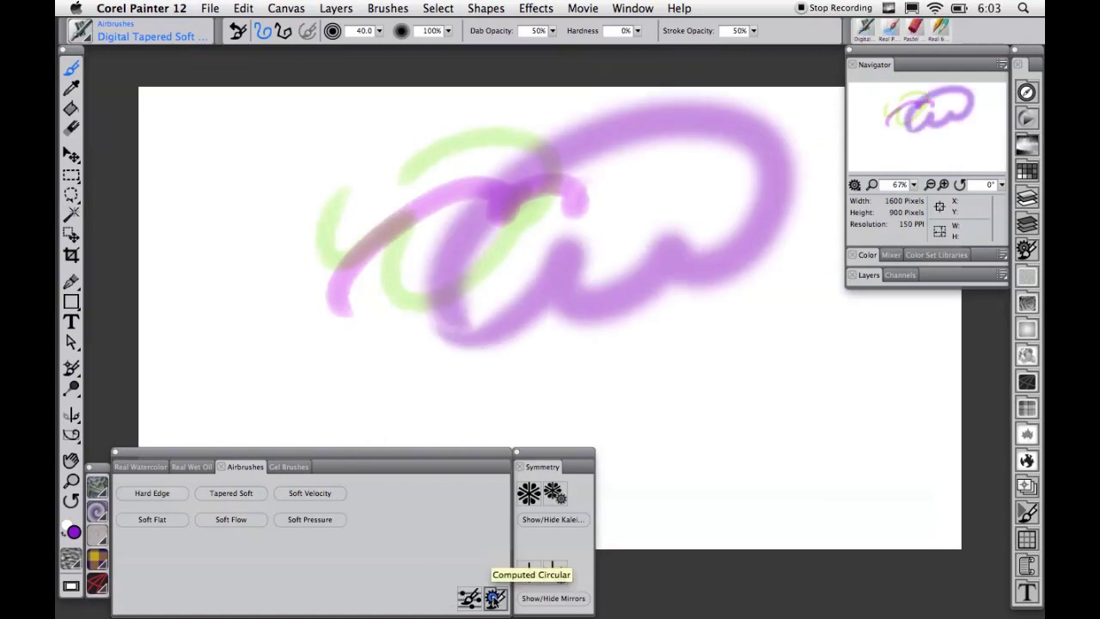
Step: Lower the airbrush dab opacity to 18% and raise its hardness to 46%
click(496, 599)
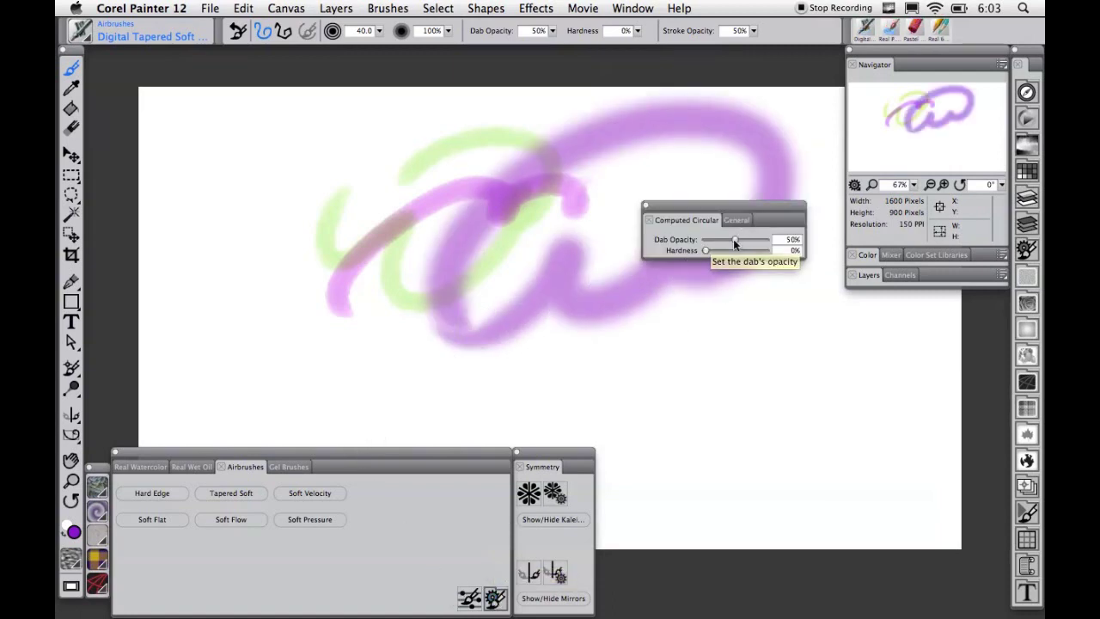
drag(714, 240, 732, 250)
mouse_move(339, 352)
mouse_down()
mouse_move(466, 249)
mouse_move(724, 343)
mouse_move(806, 277)
mouse_up()
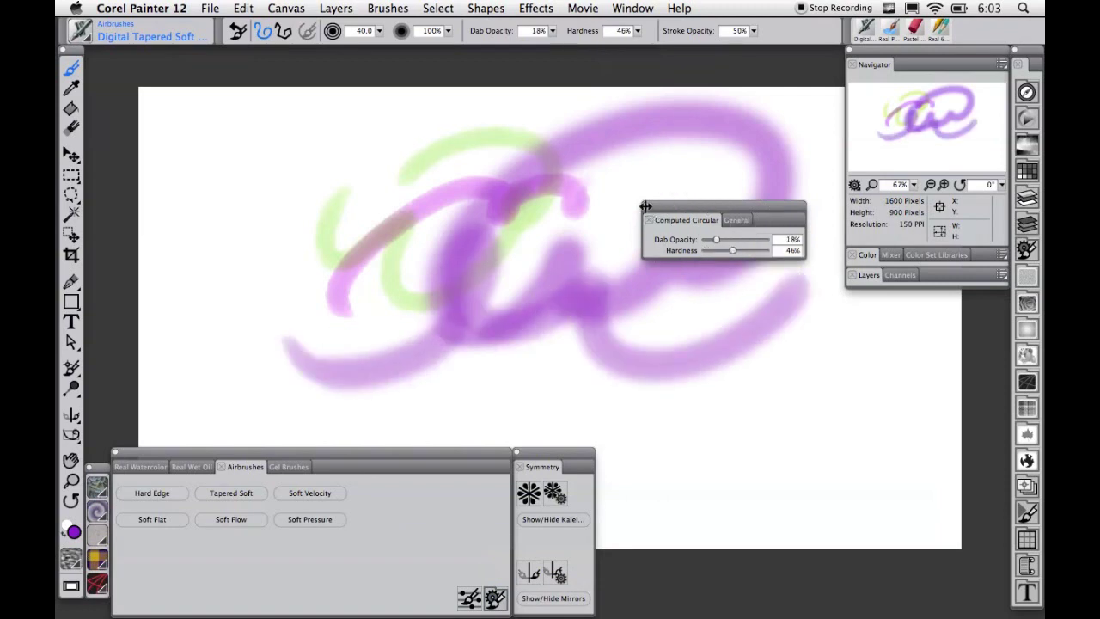
click(649, 220)
Step: Set the merge mode to Colorize, test it over the scribble, then undo the airbrush strokes
click(275, 465)
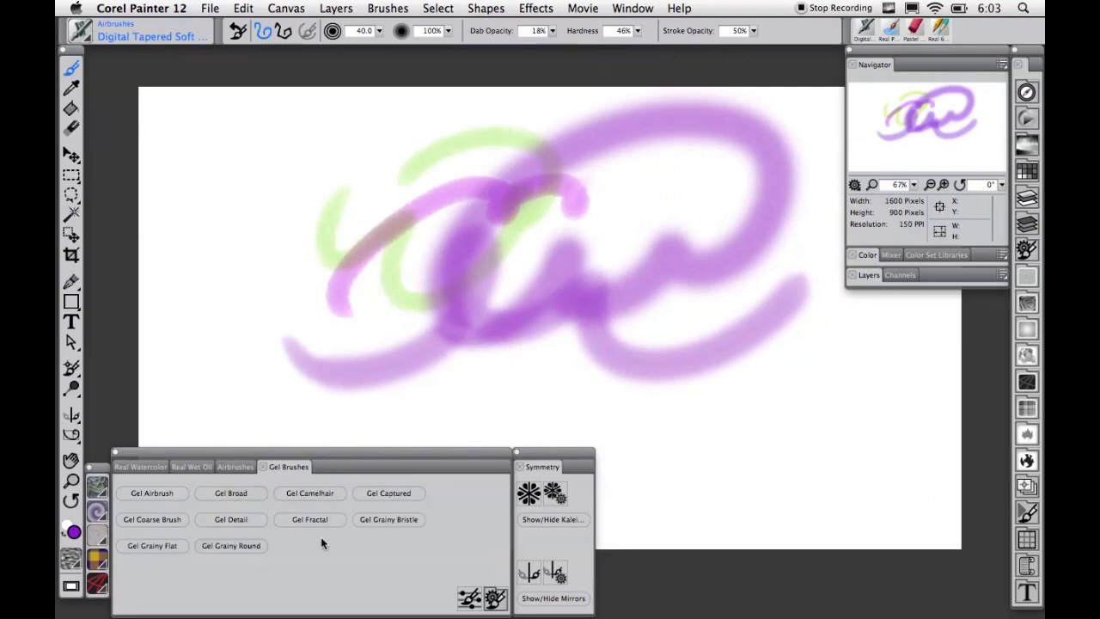
click(495, 599)
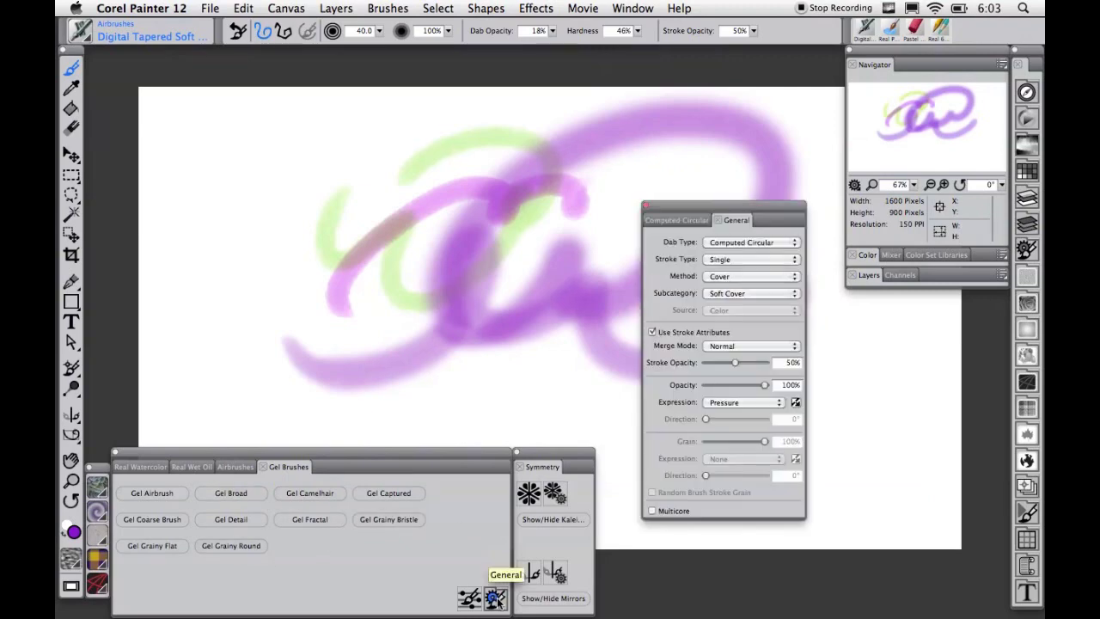
click(735, 345)
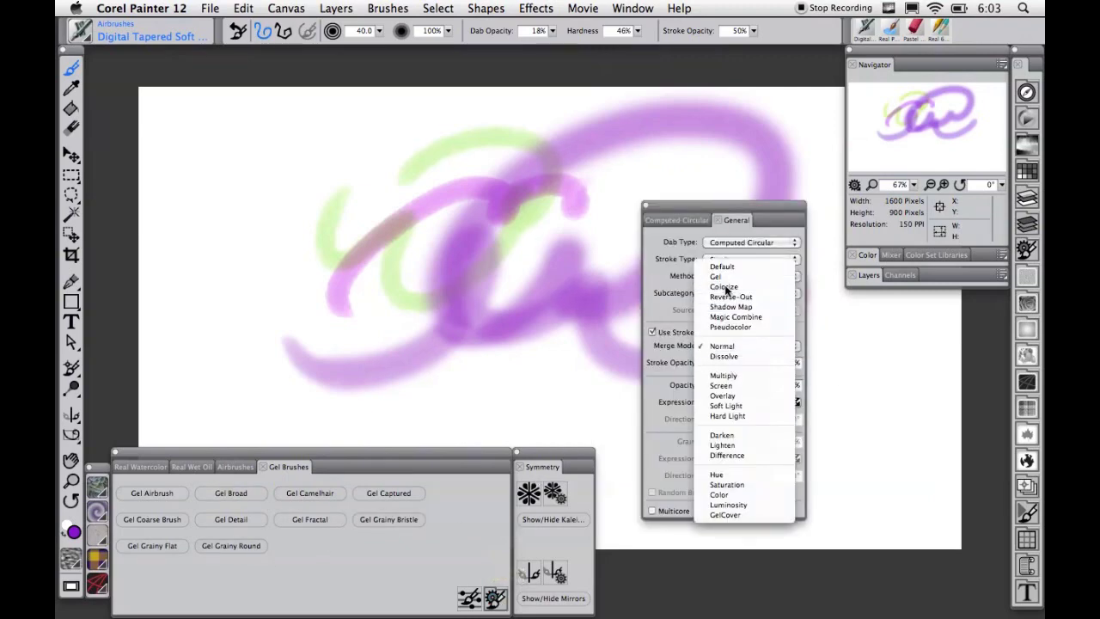
click(726, 284)
mouse_move(458, 300)
mouse_down()
mouse_move(372, 314)
mouse_move(518, 258)
mouse_move(576, 331)
mouse_up()
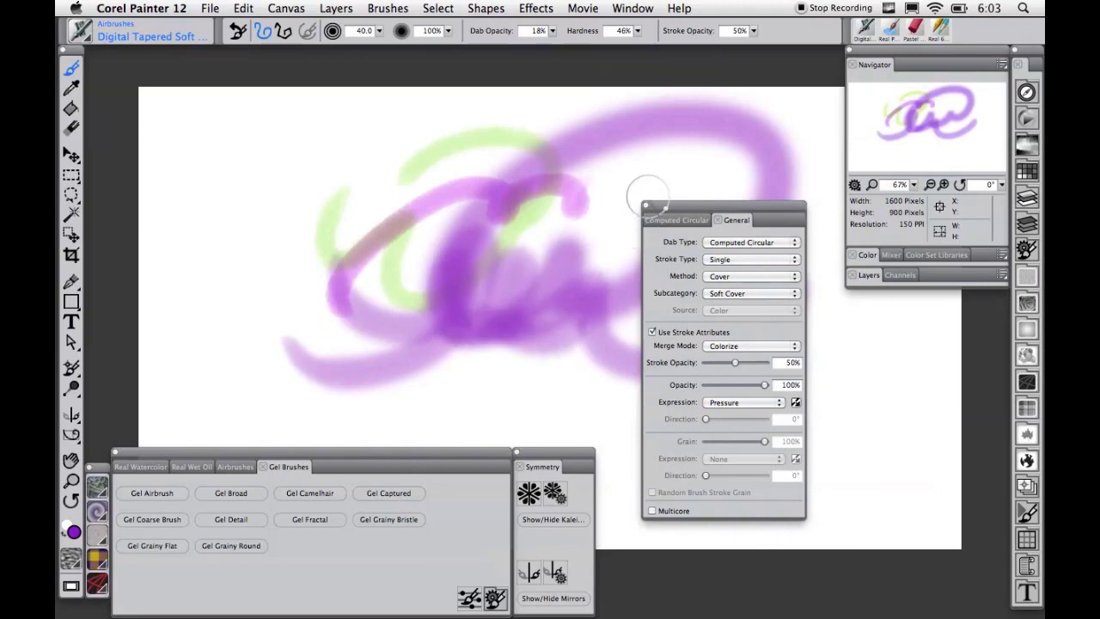
click(647, 206)
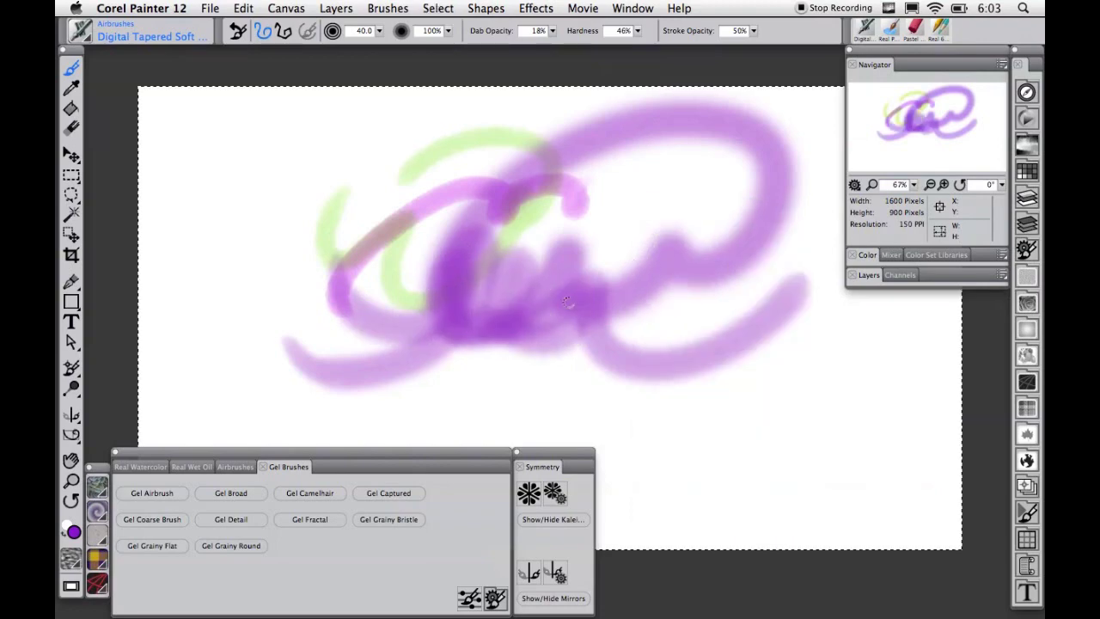
key(super+z)
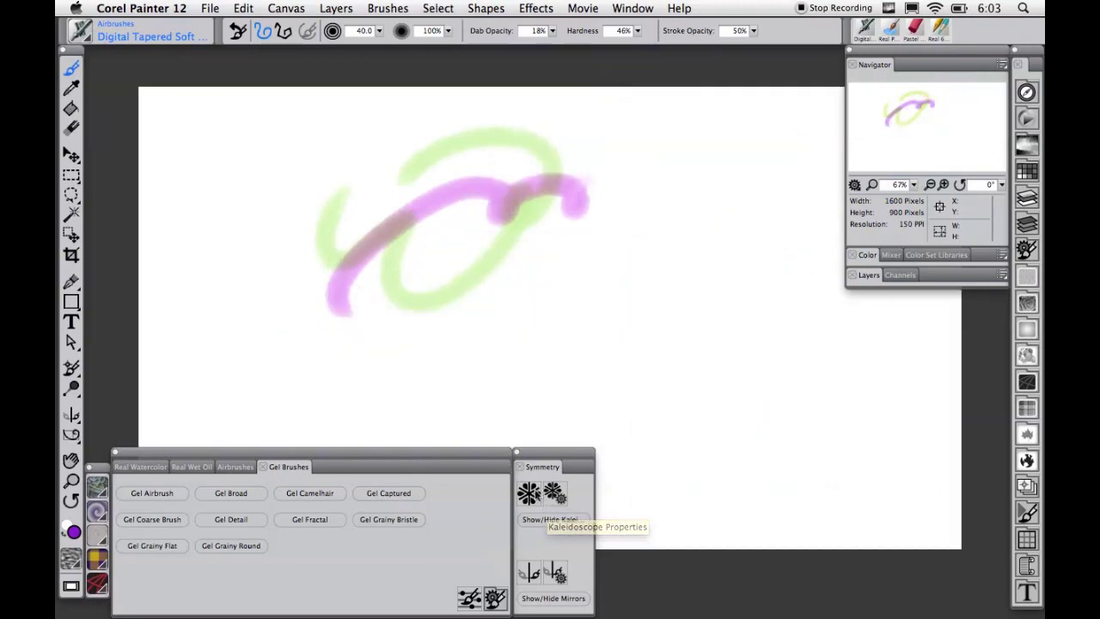
Step: Paint mirrored purple strokes, rotating the mirror plane to a slant for a mirrored curl
click(532, 574)
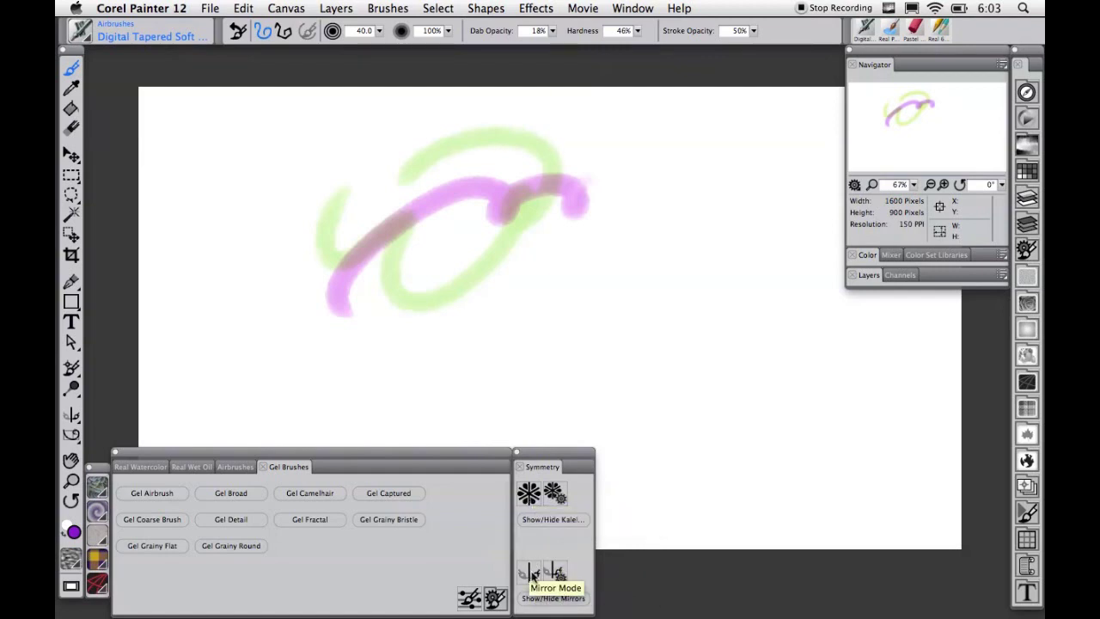
mouse_move(370, 328)
mouse_down()
mouse_move(342, 411)
mouse_move(482, 306)
mouse_move(472, 330)
mouse_move(486, 379)
mouse_move(294, 268)
mouse_move(508, 300)
mouse_up()
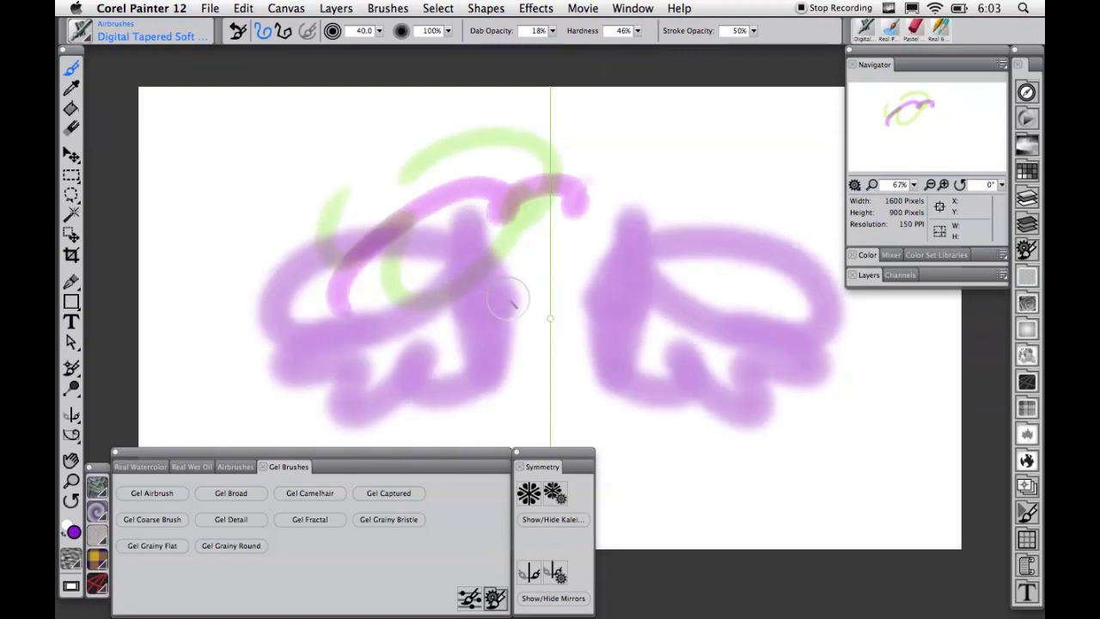
click(555, 573)
drag(550, 160, 614, 176)
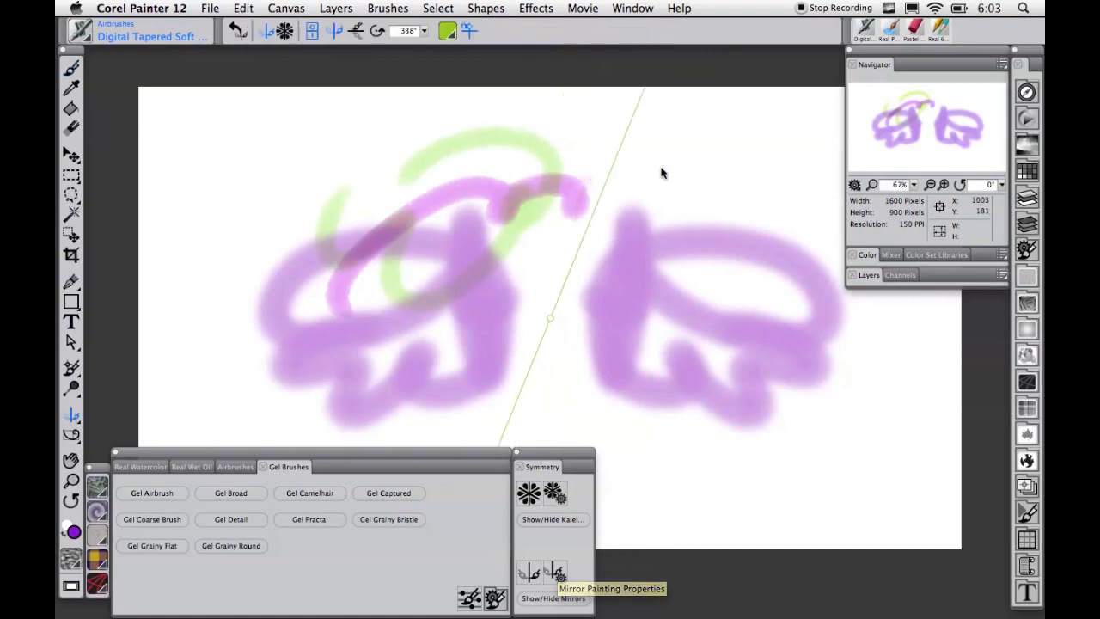
key(b)
mouse_move(706, 209)
mouse_down()
mouse_move(688, 179)
mouse_move(714, 196)
mouse_move(730, 258)
mouse_up()
Step: Paint purple strokes in three-segment kaleidoscope mode, then pick a darker purple from the quick colour picker
click(530, 494)
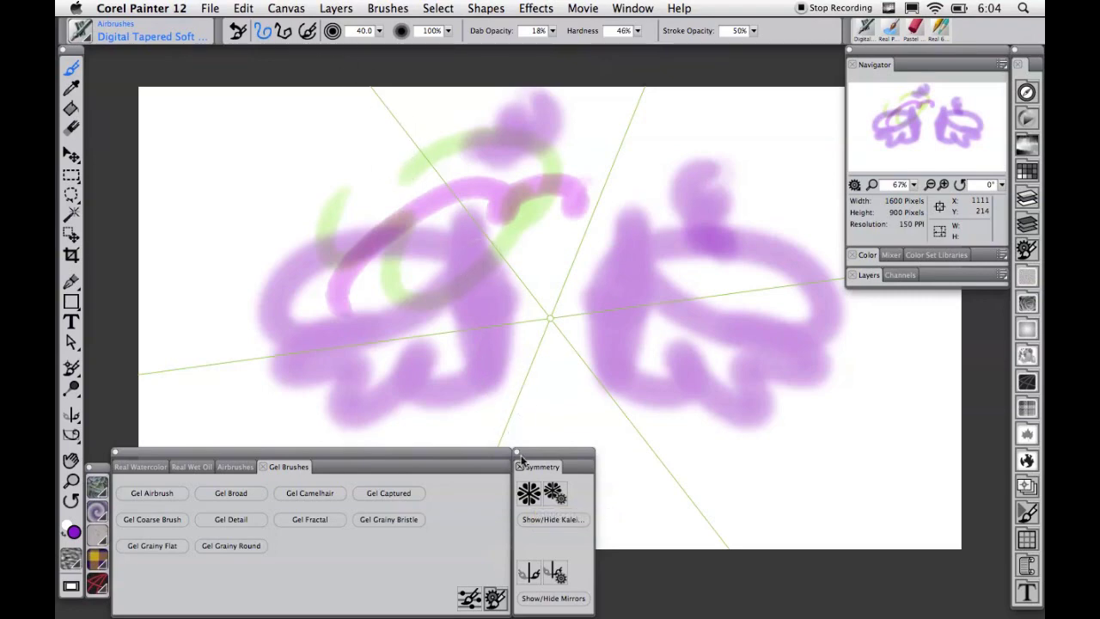
key(q)
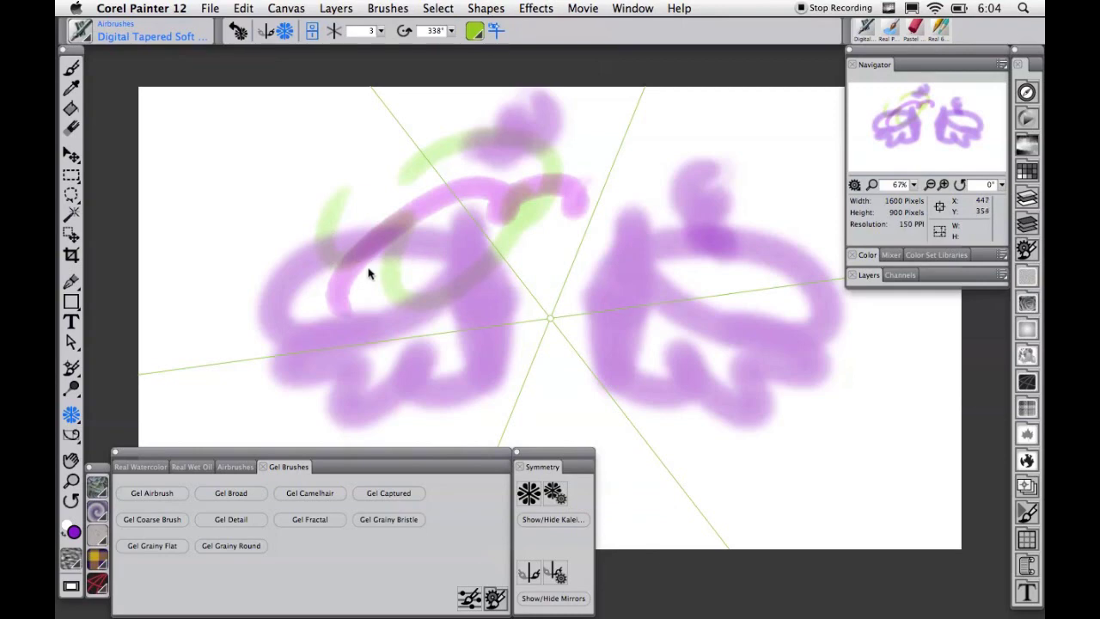
key(b)
mouse_move(368, 269)
mouse_down()
mouse_move(245, 215)
mouse_move(376, 225)
mouse_move(413, 275)
mouse_move(396, 258)
mouse_up()
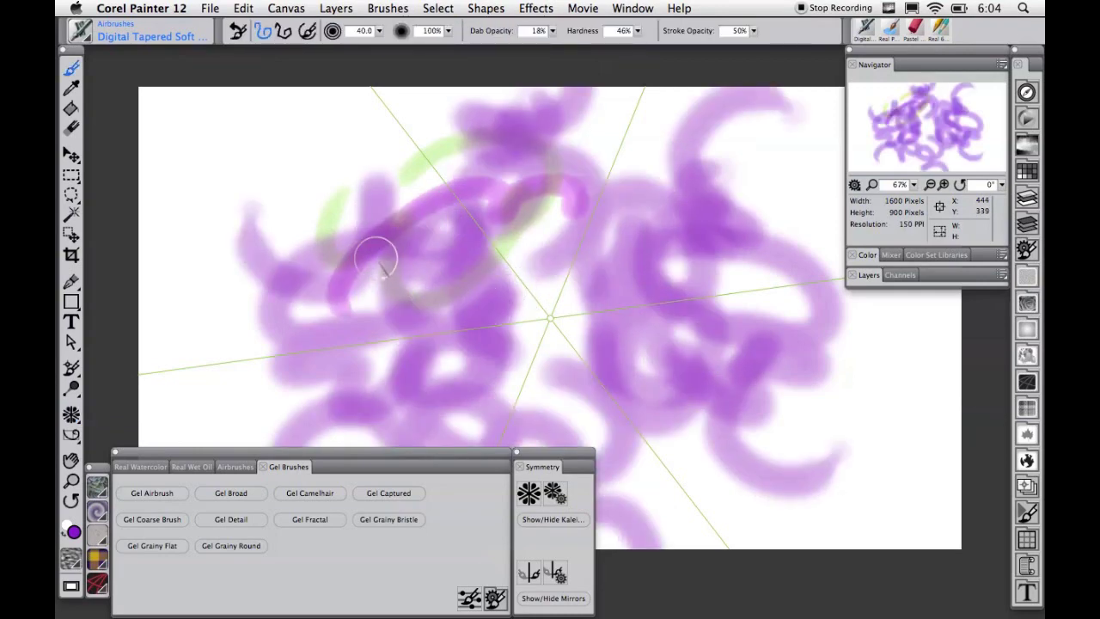
key(super+alt+1)
drag(352, 280, 342, 306)
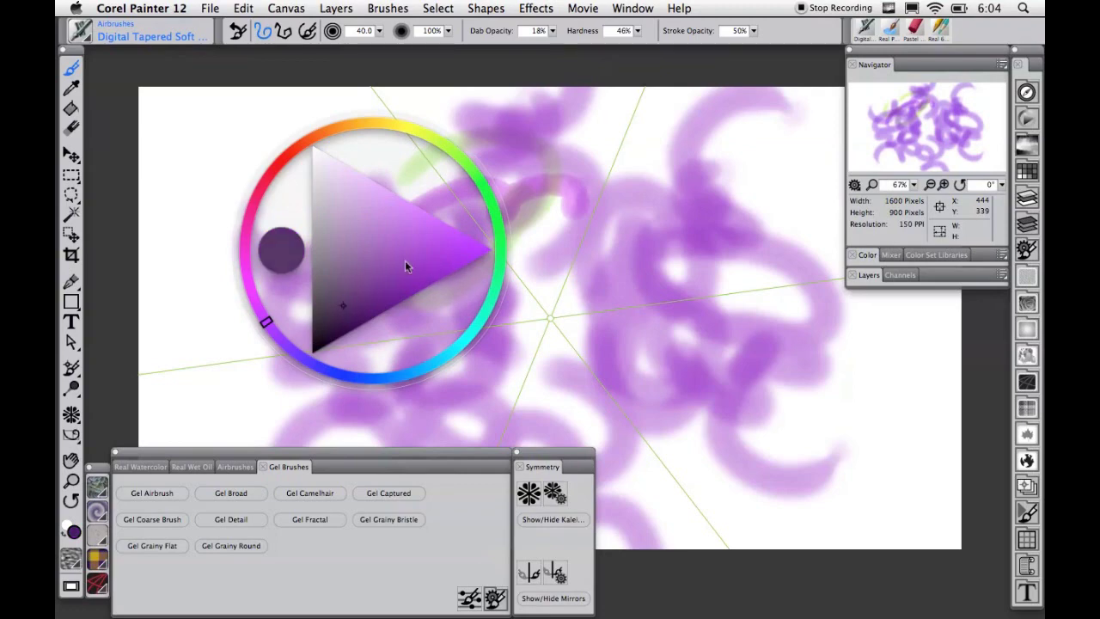